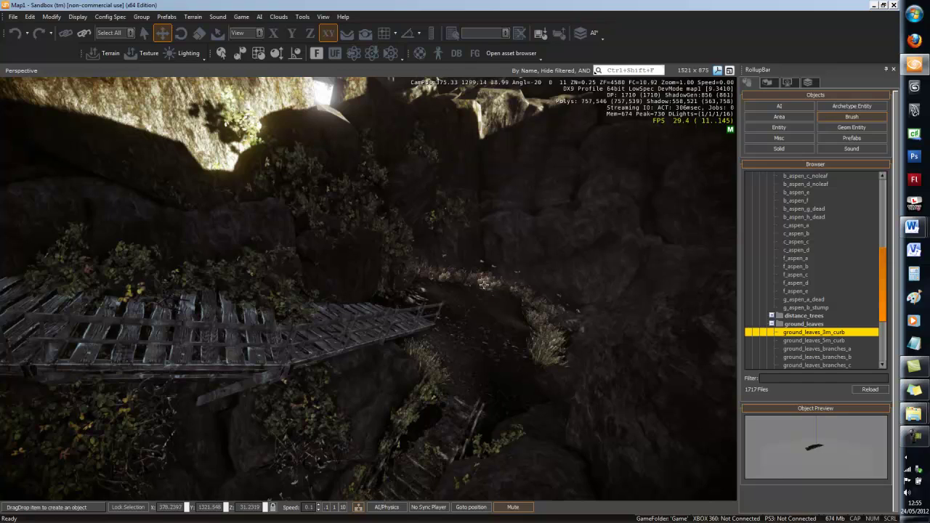
Set the camera movement speed to 1 and fly out to the open white terrain beside the forest.
{"action": "right_click_drag", "start_coordinate": [474, 285], "coordinate": [469, 284]}
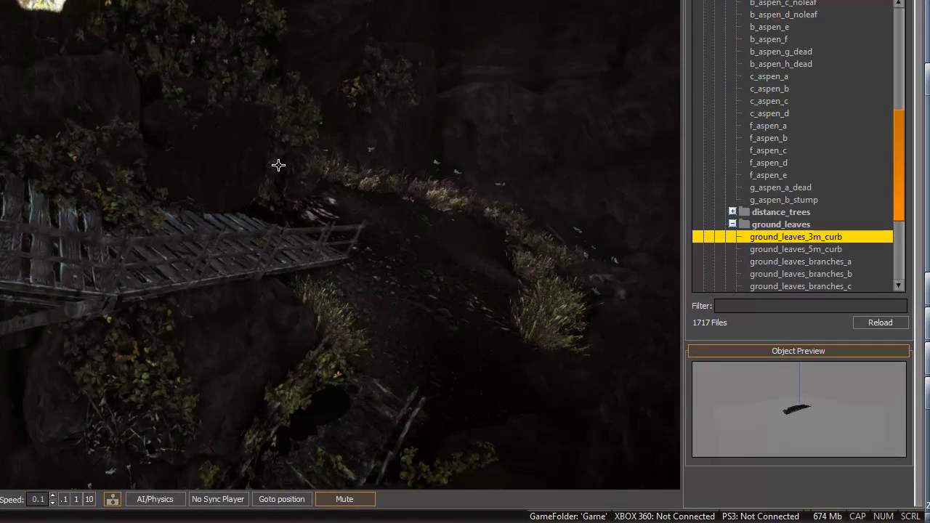
{"action": "mouse_move", "coordinate": [278, 166]}
{"action": "right_mouse_down"}
{"action": "mouse_move", "coordinate": [318, 174]}
{"action": "mouse_move", "coordinate": [298, 212]}
{"action": "mouse_move", "coordinate": [313, 216]}
{"action": "mouse_move", "coordinate": [301, 208]}
{"action": "mouse_move", "coordinate": [296, 215]}
{"action": "mouse_move", "coordinate": [181, 474]}
{"action": "mouse_move", "coordinate": [546, 254]}
{"action": "mouse_move", "coordinate": [156, 358]}
{"action": "mouse_move", "coordinate": [175, 352]}
{"action": "right_mouse_up"}
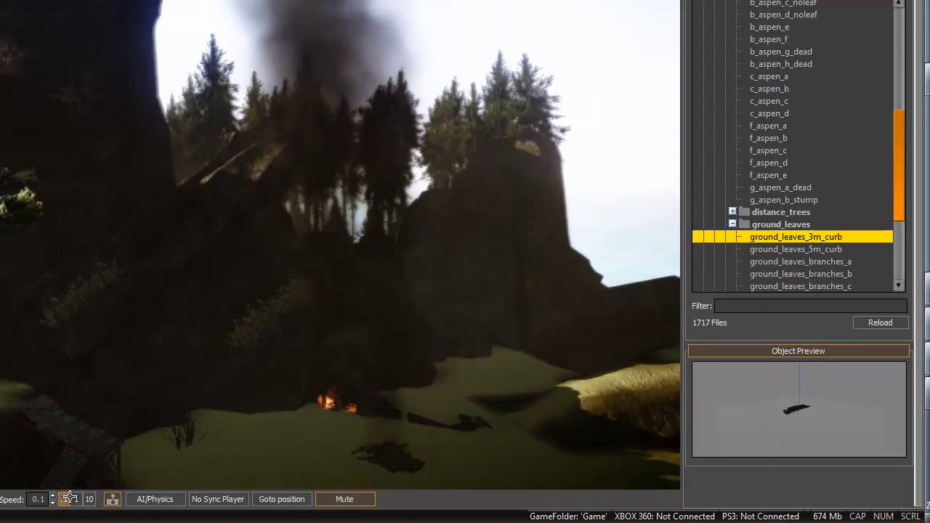
{"action": "left_click", "coordinate": [76, 499]}
{"action": "key", "text": "w"}
{"action": "mouse_move", "coordinate": [79, 468]}
{"action": "right_mouse_down"}
{"action": "mouse_move", "coordinate": [68, 465]}
{"action": "mouse_move", "coordinate": [93, 457]}
{"action": "mouse_move", "coordinate": [77, 460]}
{"action": "mouse_move", "coordinate": [85, 463]}
{"action": "right_mouse_up"}
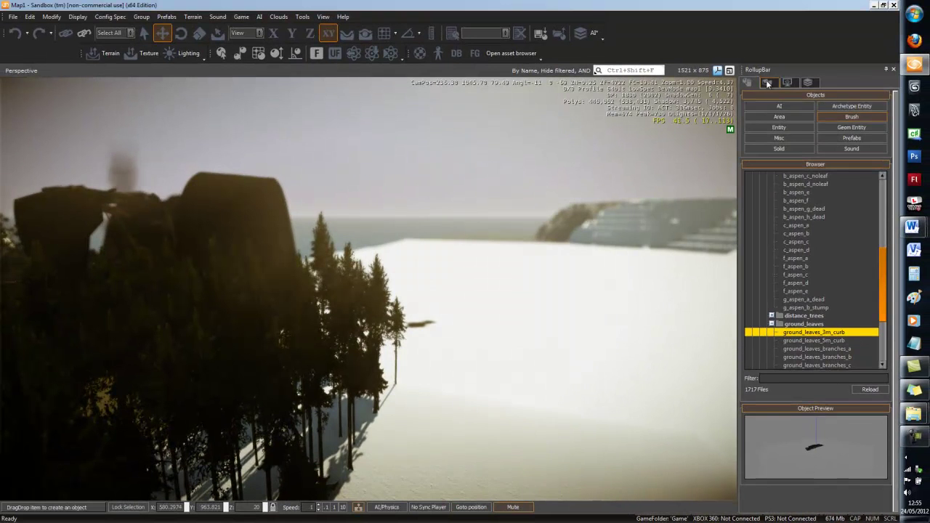
Open the terrain Vegetation tool with the open white ground in view.
{"action": "left_click", "coordinate": [767, 83]}
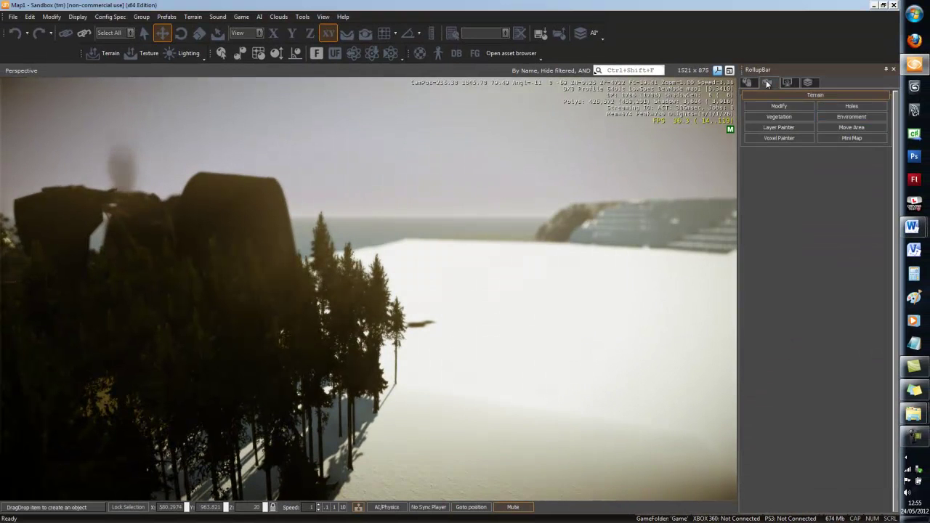
{"action": "left_click", "coordinate": [778, 121]}
{"action": "mouse_move", "coordinate": [619, 232]}
{"action": "right_mouse_down"}
{"action": "mouse_move", "coordinate": [635, 225]}
{"action": "mouse_move", "coordinate": [621, 233]}
{"action": "right_mouse_up"}
{"action": "key", "text": "s"}
{"action": "key", "text": "d"}
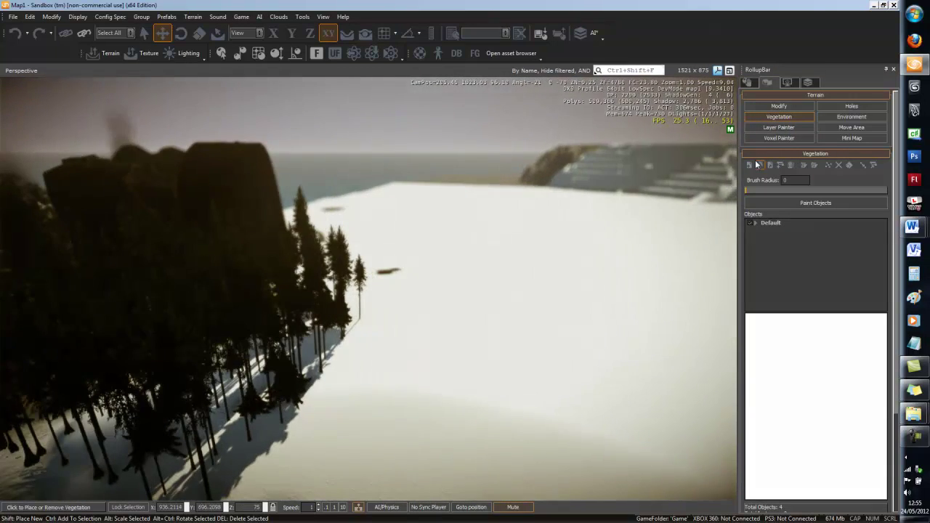
{"action": "right_click_drag", "start_coordinate": [485, 303], "coordinate": [484, 304]}
{"action": "key", "text": "w"}
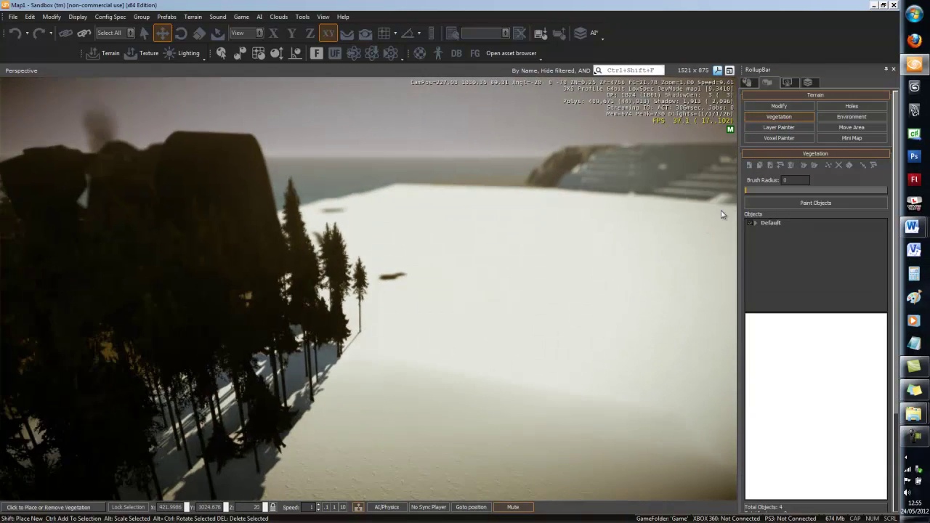
Preview several spruce, beech and lark models from the rocky_ravine vegetation folder, ending with b_lark_c_split.cgf.
{"action": "left_click", "coordinate": [749, 166]}
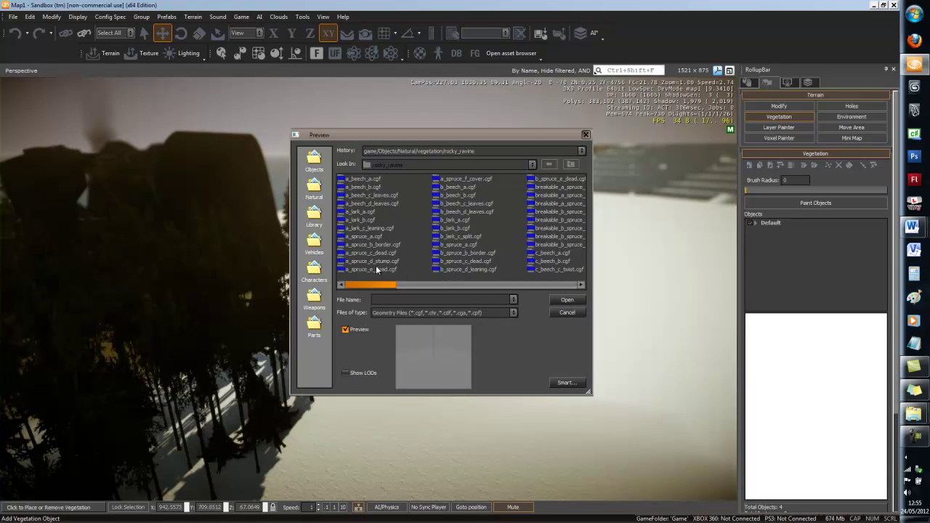
{"action": "left_click_drag", "start_coordinate": [384, 286], "coordinate": [411, 283]}
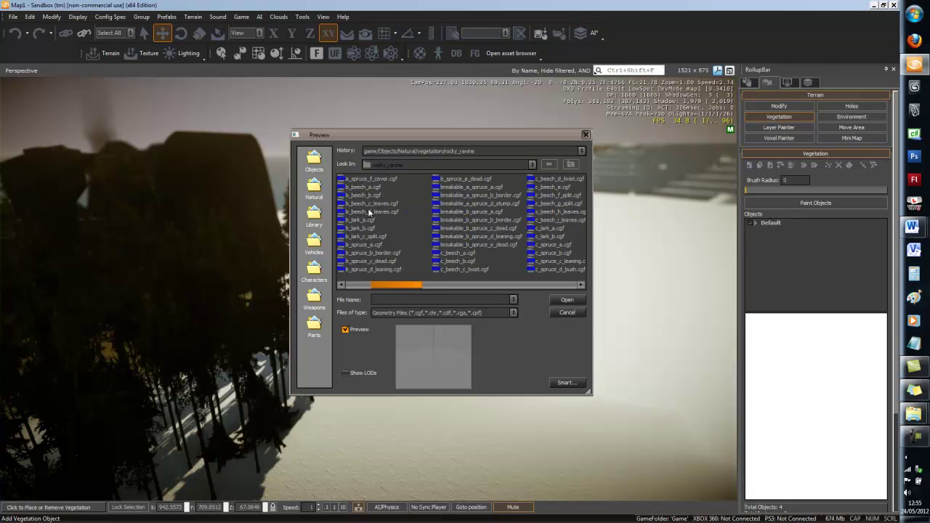
{"action": "left_click", "coordinate": [369, 196]}
{"action": "left_click", "coordinate": [371, 219]}
{"action": "left_click", "coordinate": [363, 196]}
{"action": "left_click", "coordinate": [370, 179]}
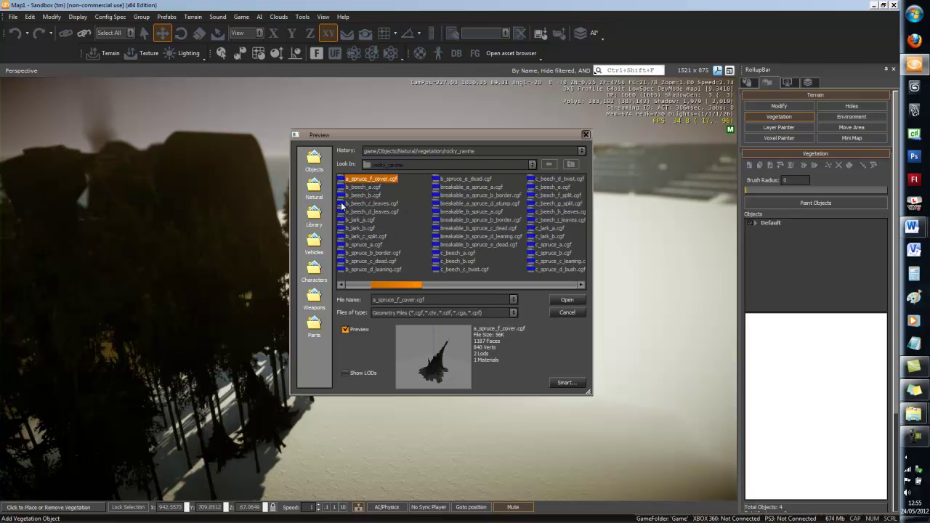
{"action": "left_click", "coordinate": [356, 196]}
{"action": "left_click", "coordinate": [371, 204]}
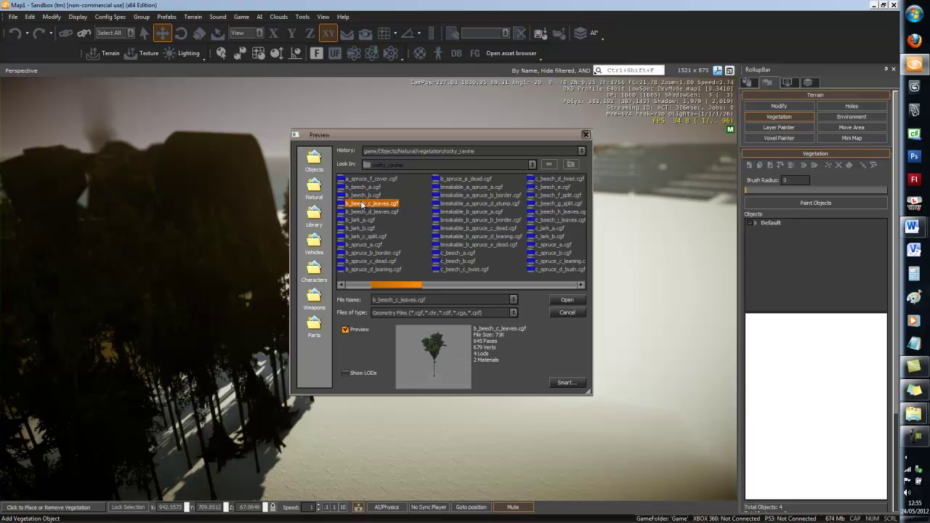
{"action": "left_click", "coordinate": [364, 196]}
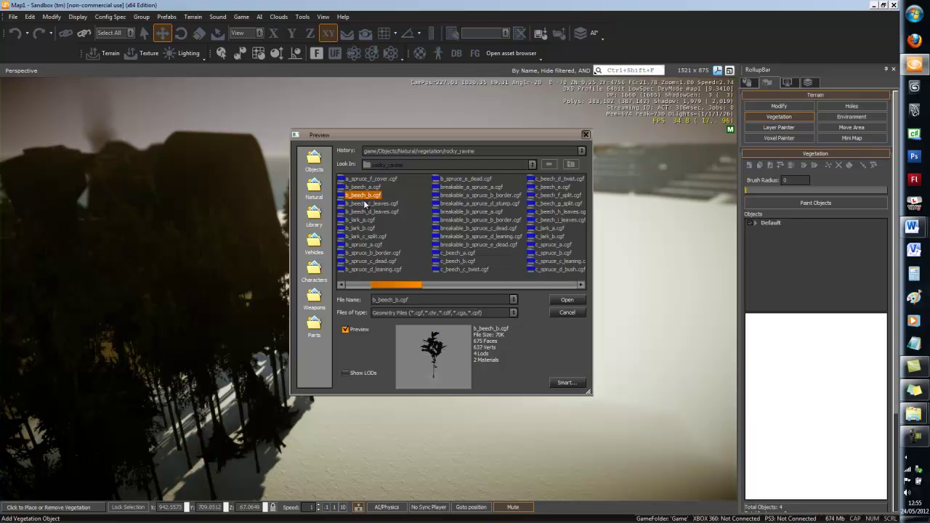
{"action": "left_click", "coordinate": [364, 228]}
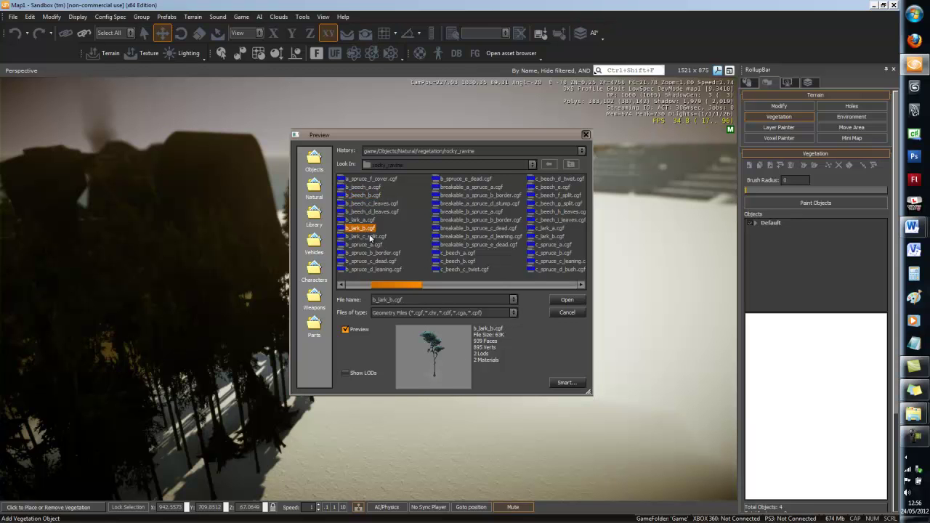
{"action": "left_click", "coordinate": [371, 237]}
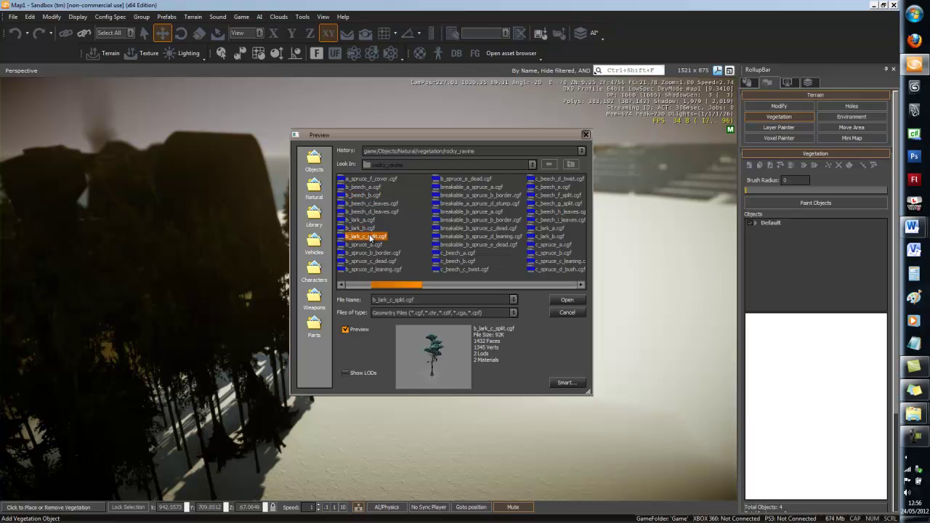
{"action": "left_click", "coordinate": [566, 300]}
Add a_lark_c_leaning.cgf from the rocky_ravine folder as a vegetation object.
{"action": "right_click_drag", "start_coordinate": [426, 289], "coordinate": [424, 274]}
{"action": "key", "text": "d"}
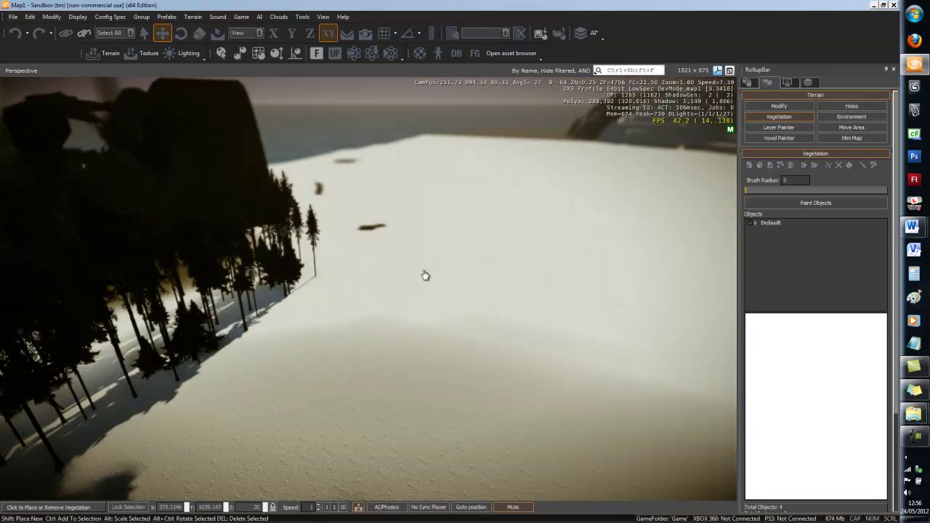
{"action": "left_click", "coordinate": [749, 165]}
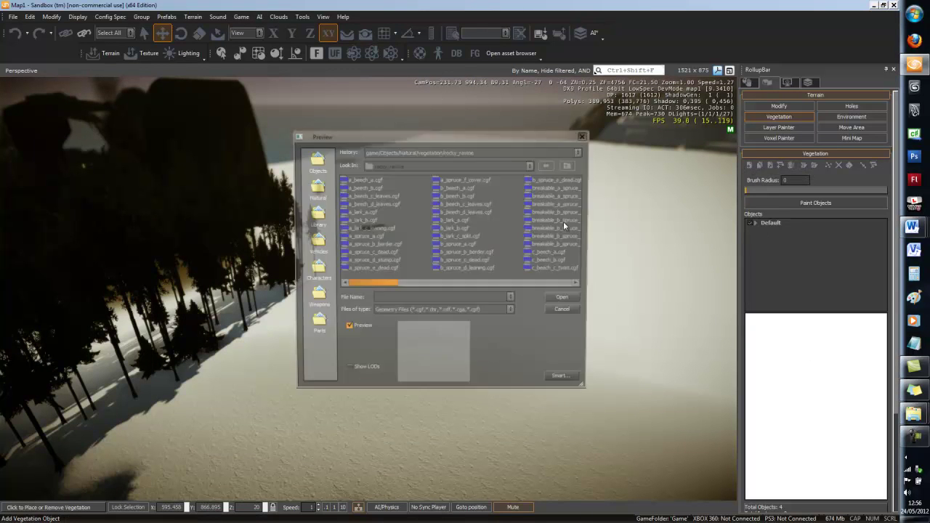
{"action": "double_click", "coordinate": [365, 228]}
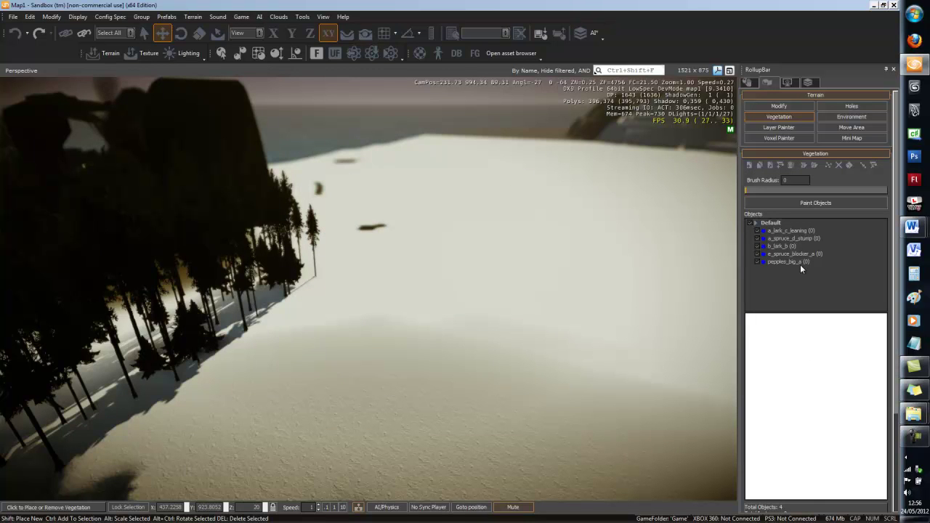
Choose a_lark_c_leaning as the vegetation object and set the brush radius to 10.
{"action": "left_click", "coordinate": [797, 231]}
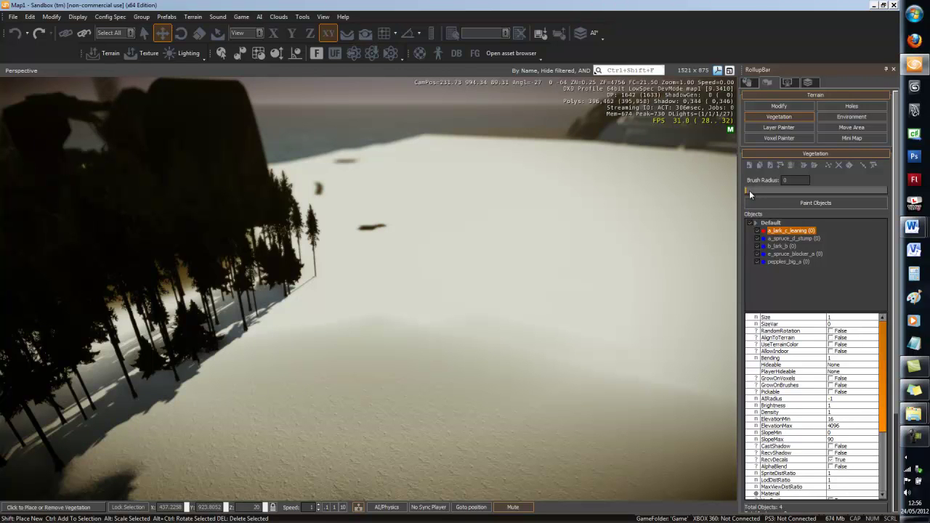
{"action": "right_click_drag", "start_coordinate": [436, 286], "coordinate": [436, 284]}
{"action": "left_click", "coordinate": [763, 189]}
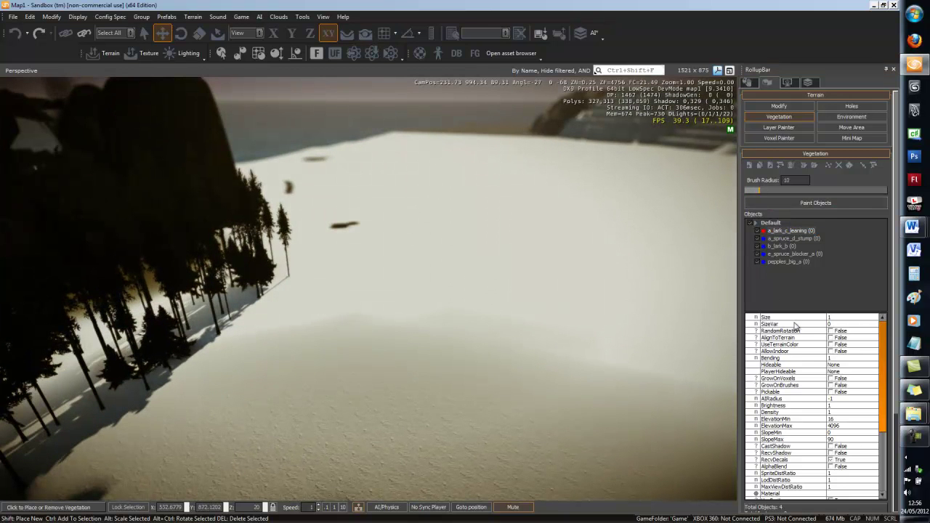
Paint a cluster of a_lark_c_leaning trees on the open white terrain.
{"action": "left_click", "coordinate": [787, 205]}
{"action": "left_click", "coordinate": [356, 385]}
{"action": "left_click", "coordinate": [410, 384]}
{"action": "mouse_move", "coordinate": [446, 414]}
{"action": "left_mouse_down"}
{"action": "mouse_move", "coordinate": [551, 339]}
{"action": "mouse_move", "coordinate": [556, 375]}
{"action": "left_mouse_up"}
{"action": "key", "text": "s"}
{"action": "mouse_move", "coordinate": [556, 375]}
{"action": "right_mouse_down"}
{"action": "mouse_move", "coordinate": [536, 380]}
{"action": "mouse_move", "coordinate": [544, 383]}
{"action": "right_mouse_up"}
{"action": "key", "text": "w"}
{"action": "key", "text": "s"}
{"action": "key", "text": "w"}
{"action": "key", "text": "s"}
{"action": "key", "text": "a"}
{"action": "key", "text": "w"}
{"action": "key", "text": "s"}
{"action": "key", "text": "d"}
{"action": "key", "text": "w"}
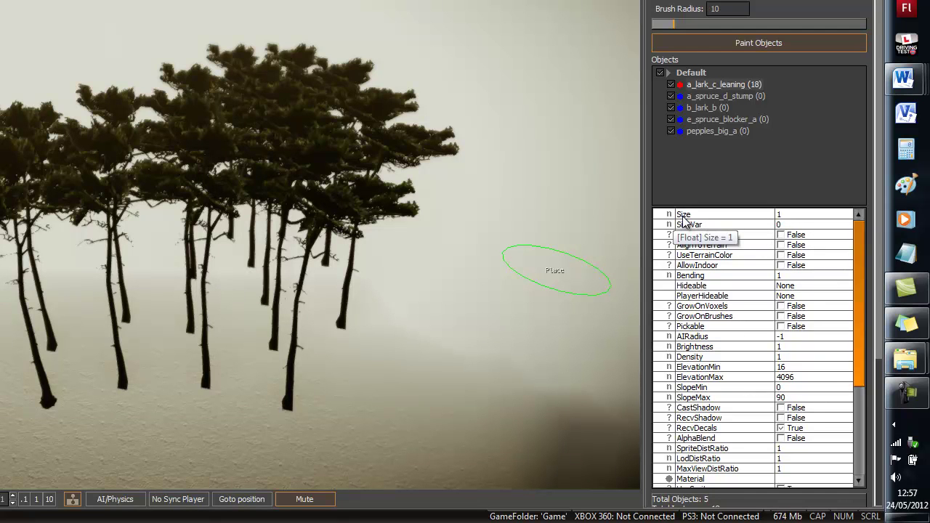
Set SizeVar to 1 and Size to 11.4 for the a_lark_c_leaning trees.
{"action": "key", "text": "w"}
{"action": "right_click_drag", "start_coordinate": [368, 216], "coordinate": [368, 217]}
{"action": "key", "text": "s"}
{"action": "right_click_drag", "start_coordinate": [247, 225], "coordinate": [245, 226]}
{"action": "key", "text": "a"}
{"action": "key", "text": "d"}
{"action": "left_click", "coordinate": [782, 224]}
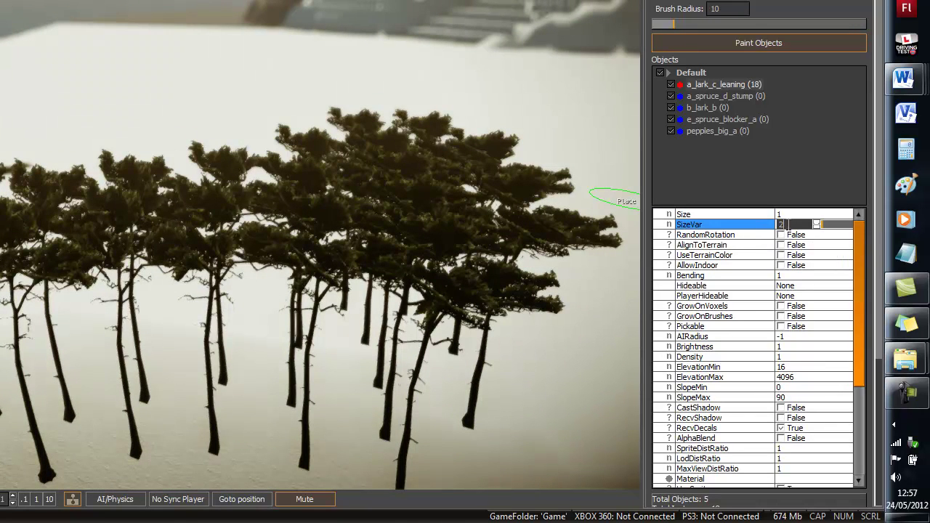
{"action": "left_click", "coordinate": [796, 218]}
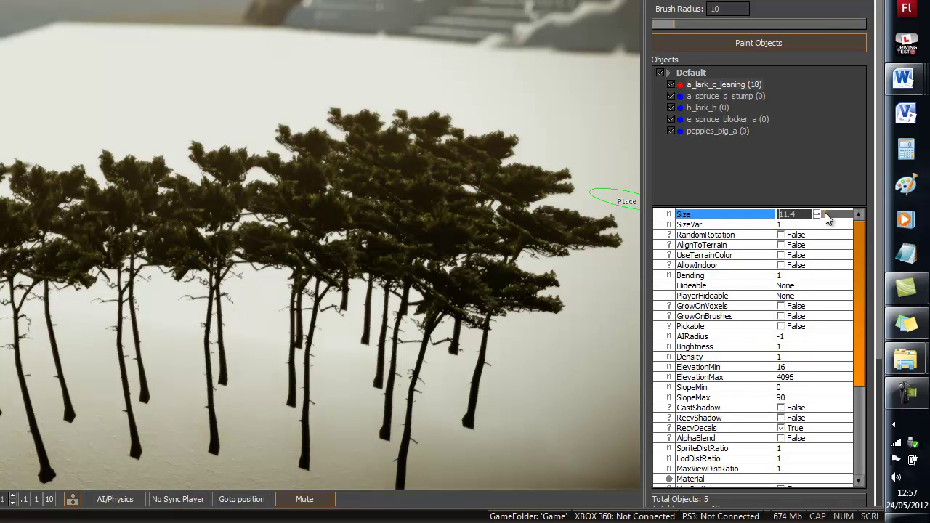
Paint a single oversized a_lark_c_leaning tree on the empty ground beside the cluster.
{"action": "key", "text": "s"}
{"action": "right_click_drag", "start_coordinate": [493, 228], "coordinate": [494, 230]}
{"action": "key", "text": "d"}
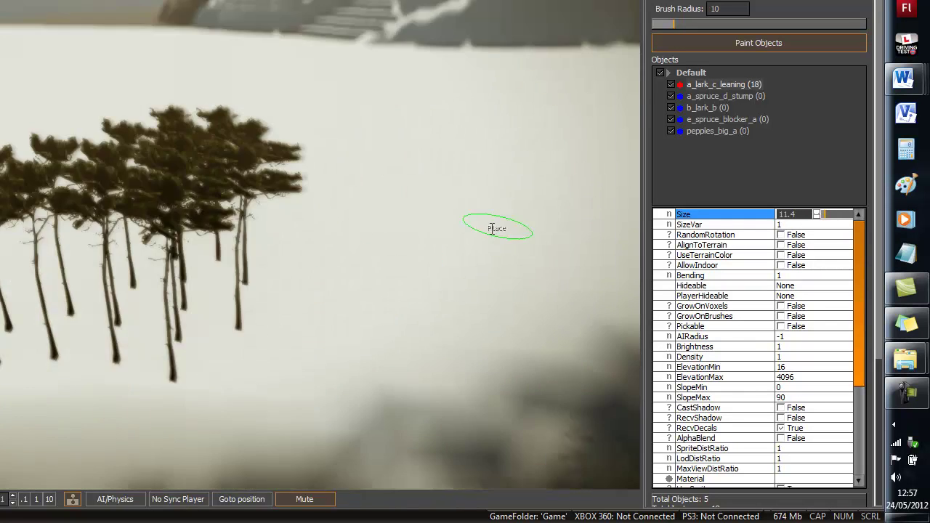
{"action": "left_click", "coordinate": [390, 228]}
{"action": "right_click_drag", "start_coordinate": [352, 229], "coordinate": [350, 229]}
{"action": "key", "text": "d"}
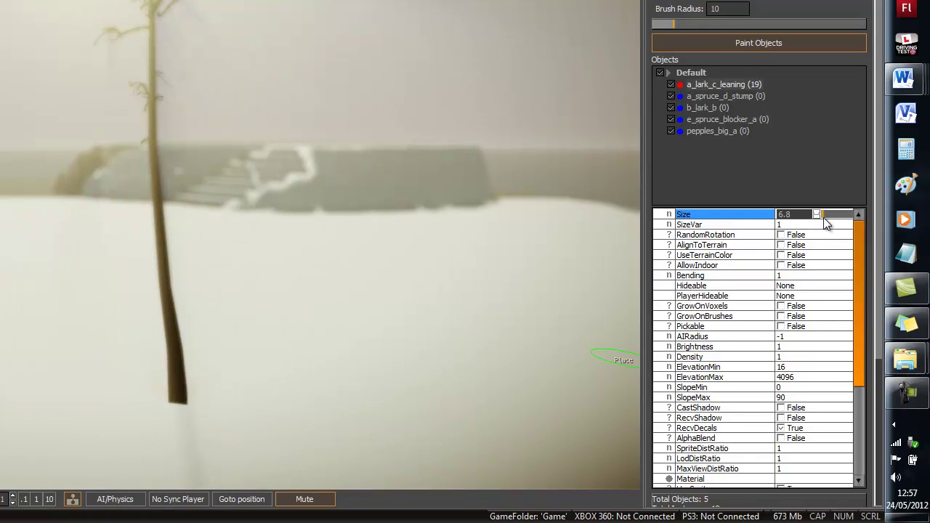
Paint a loose group of a_lark_c_leaning trees with Size 6.8 near the oversized tree.
{"action": "mouse_move", "coordinate": [347, 427]}
{"action": "left_mouse_down"}
{"action": "mouse_move", "coordinate": [363, 446]}
{"action": "mouse_move", "coordinate": [472, 322]}
{"action": "left_mouse_up"}
{"action": "right_click_drag", "start_coordinate": [364, 344], "coordinate": [363, 353]}
{"action": "key", "text": "s"}
{"action": "key", "text": "d"}
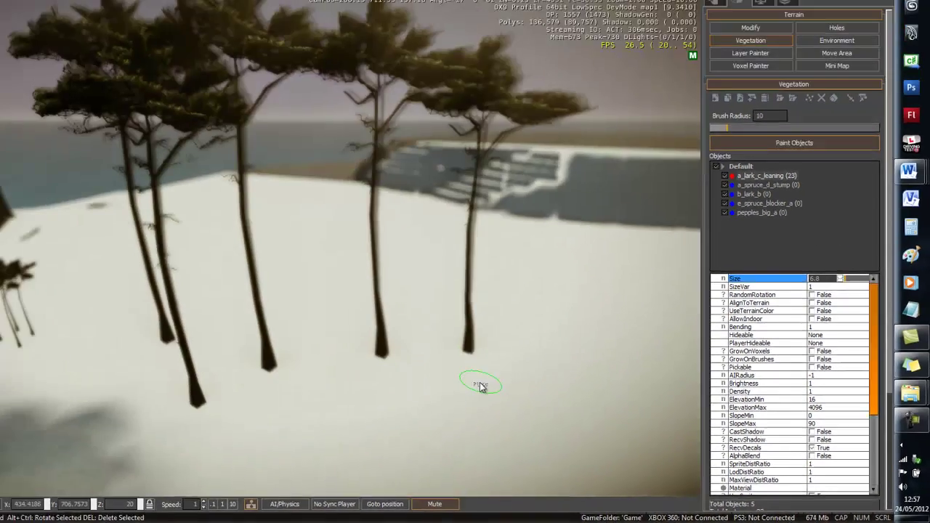
{"action": "left_click", "coordinate": [225, 369]}
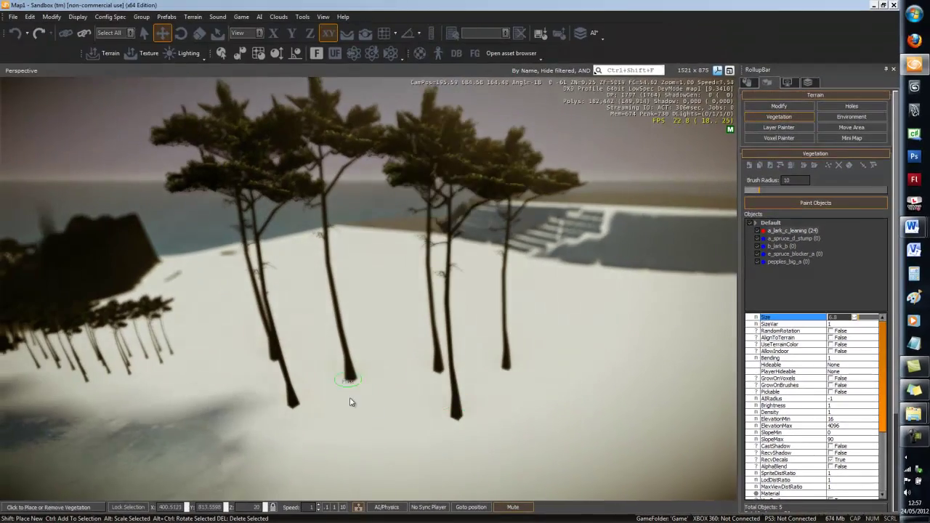
{"action": "left_click_drag", "start_coordinate": [520, 383], "coordinate": [487, 354]}
{"action": "left_click", "coordinate": [403, 335]}
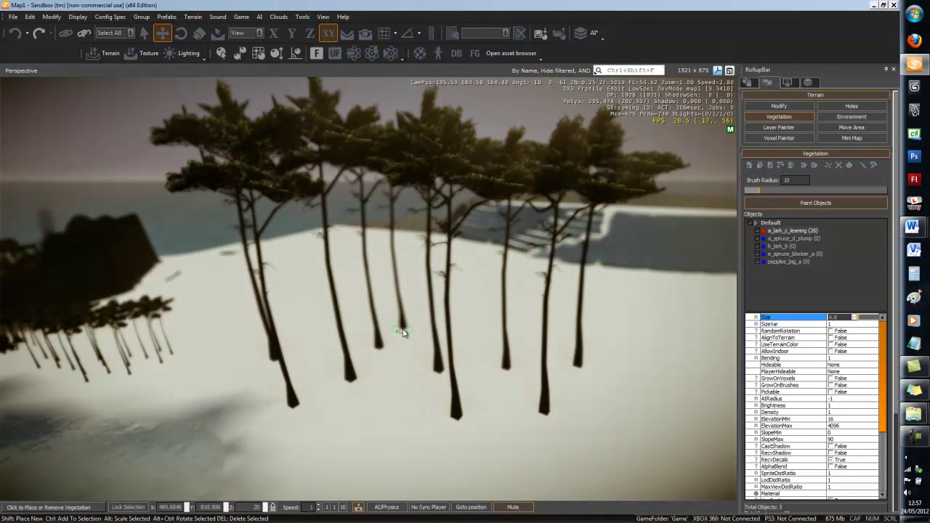
{"action": "left_click", "coordinate": [391, 411]}
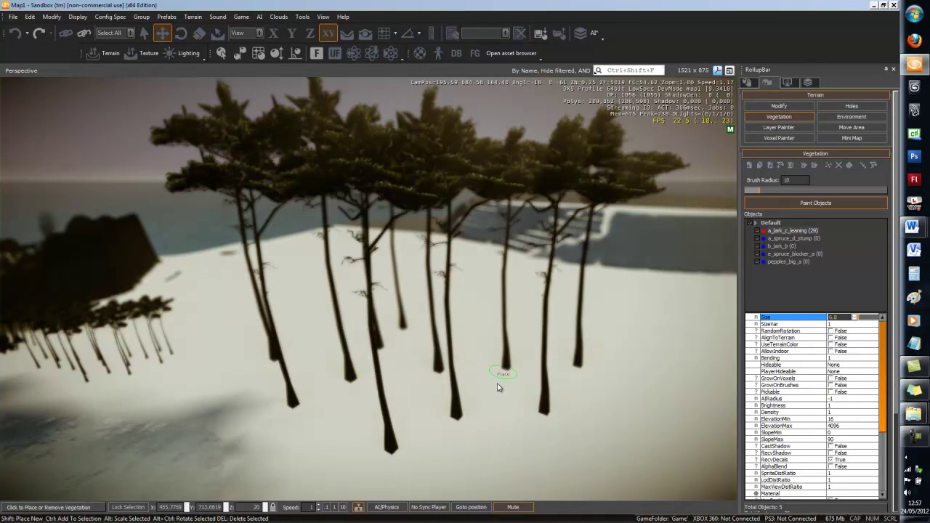
{"action": "mouse_move", "coordinate": [472, 371]}
{"action": "right_mouse_down"}
{"action": "mouse_move", "coordinate": [453, 362]}
{"action": "mouse_move", "coordinate": [469, 368]}
{"action": "mouse_move", "coordinate": [464, 360]}
{"action": "right_mouse_up"}
{"action": "key", "text": "w"}
Undo the last group of painted trees and the Size change to 6.8.
{"action": "key", "text": "ctrl+z"}
{"action": "key", "text": "ctrl+z"}
{"action": "key", "text": "ctrl+z"}
{"action": "key", "text": "ctrl+z"}
{"action": "key", "text": "ctrl+z"}
{"action": "key", "text": "ctrl+z"}
{"action": "key", "text": "ctrl+z"}
{"action": "key", "text": "ctrl+z"}
{"action": "key", "text": "ctrl+z"}
{"action": "key", "text": "ctrl+z"}
{"action": "key", "text": "w"}
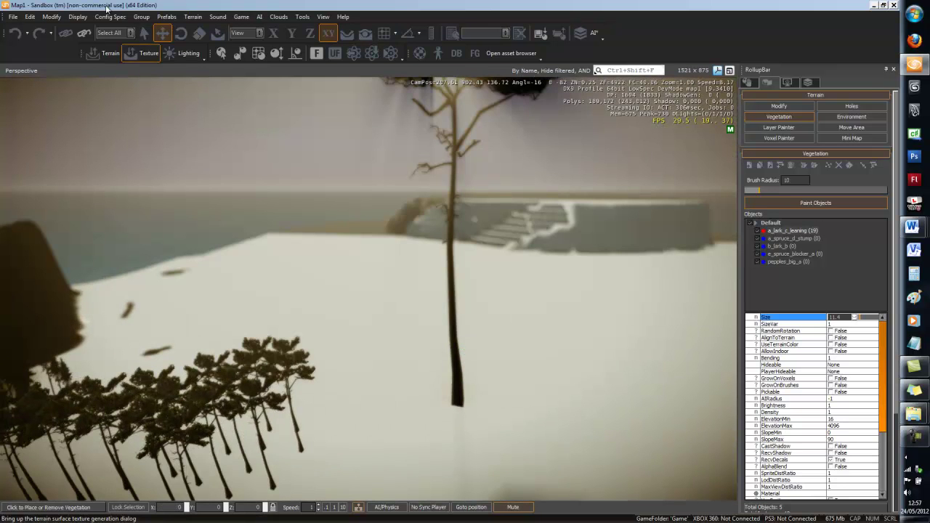
Switch to the Move tool and try to select the oversized tree by its trunk.
{"action": "left_click", "coordinate": [162, 34]}
{"action": "right_click_drag", "start_coordinate": [443, 391], "coordinate": [399, 408]}
{"action": "key", "text": "s"}
{"action": "key", "text": "d"}
{"action": "left_click", "coordinate": [414, 380]}
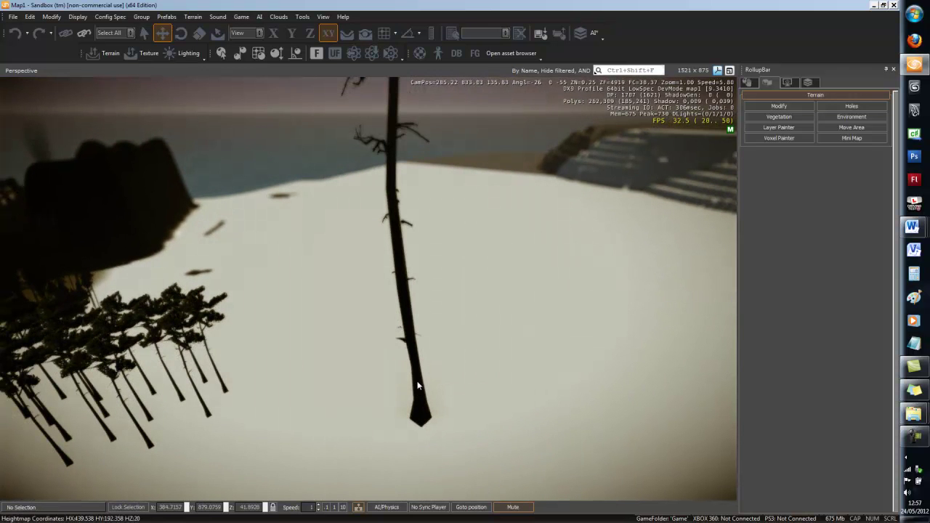
Examine the finished valley area with the large tree, the wooden hut and the surrounding vegetation.
{"action": "right_click_drag", "start_coordinate": [376, 273], "coordinate": [369, 252]}
{"action": "key", "text": "w"}
{"action": "key", "text": "a"}
{"action": "scroll", "coordinate": [378, 264], "scroll_direction": "down", "scroll_amount": 5}
{"action": "key", "text": "w"}
{"action": "key", "text": "a"}
{"action": "key", "text": "w"}
{"action": "key", "text": "s"}
{"action": "key", "text": "w"}
{"action": "key", "text": "w"}
{"action": "key", "text": "w"}
{"action": "key", "text": "w"}
{"action": "key", "text": "w"}
{"action": "key", "text": "s"}
{"action": "right_click_drag", "start_coordinate": [359, 300], "coordinate": [358, 300]}
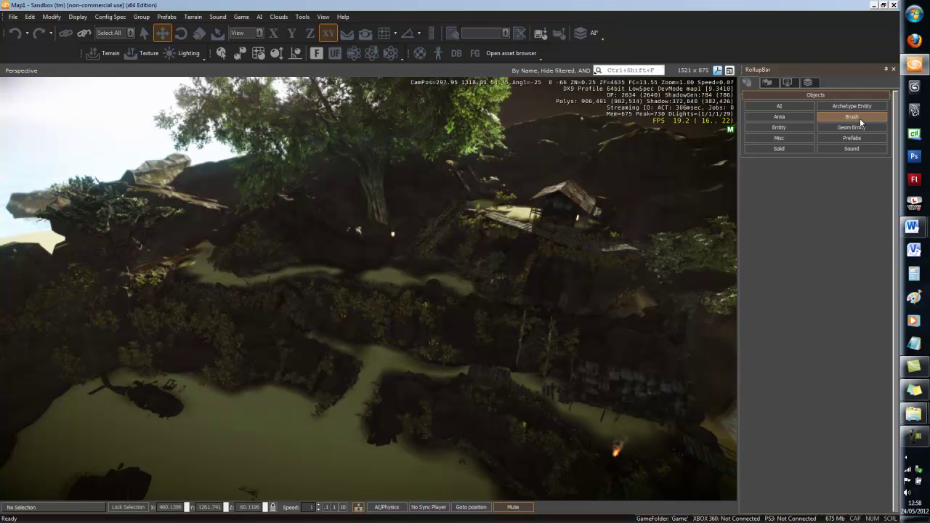
Open the Brush object browser and collapse the ground_leaves folder under natural/vegetation.
{"action": "left_click", "coordinate": [860, 117]}
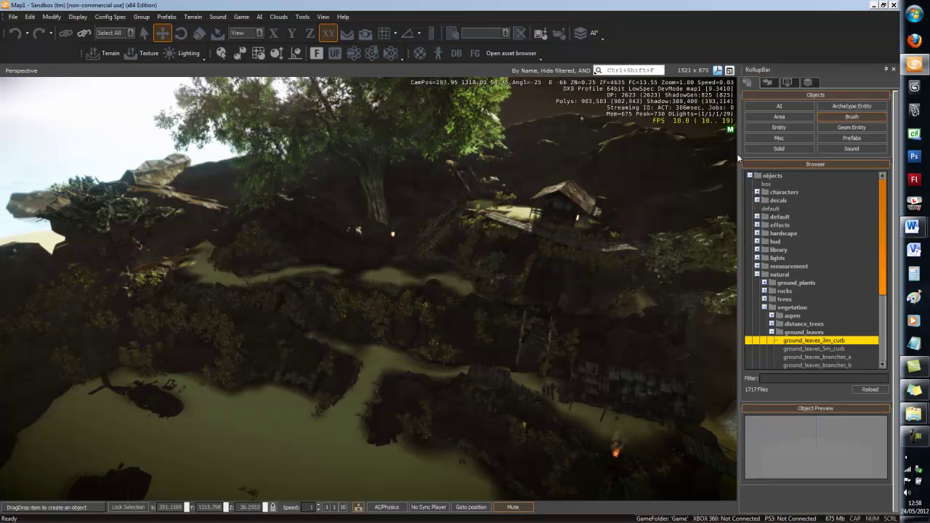
{"action": "left_click", "coordinate": [750, 178]}
{"action": "left_click", "coordinate": [749, 176]}
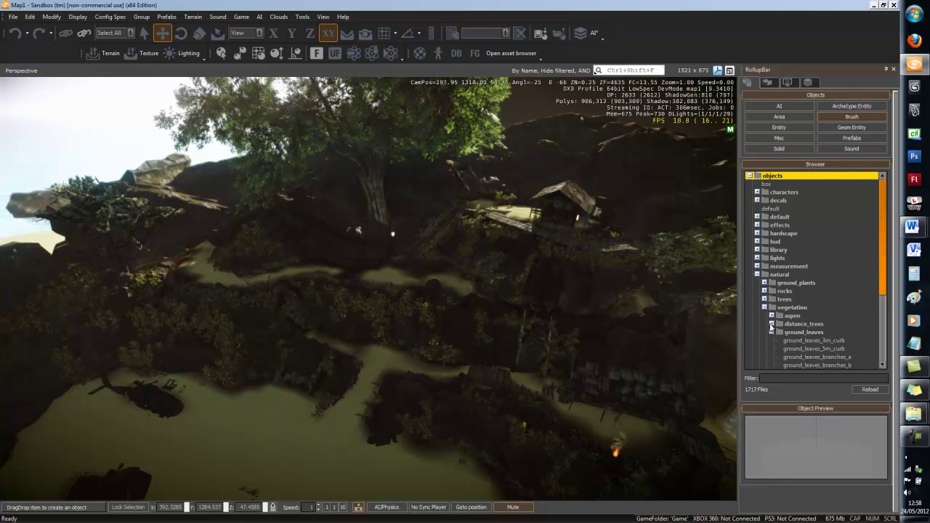
{"action": "left_click", "coordinate": [770, 332]}
Look over the waterfall, the beach and the tree line surrounding the valley.
{"action": "key", "text": "a"}
{"action": "right_click_drag", "start_coordinate": [533, 319], "coordinate": [565, 292]}
{"action": "key", "text": "s"}
{"action": "key", "text": "d"}
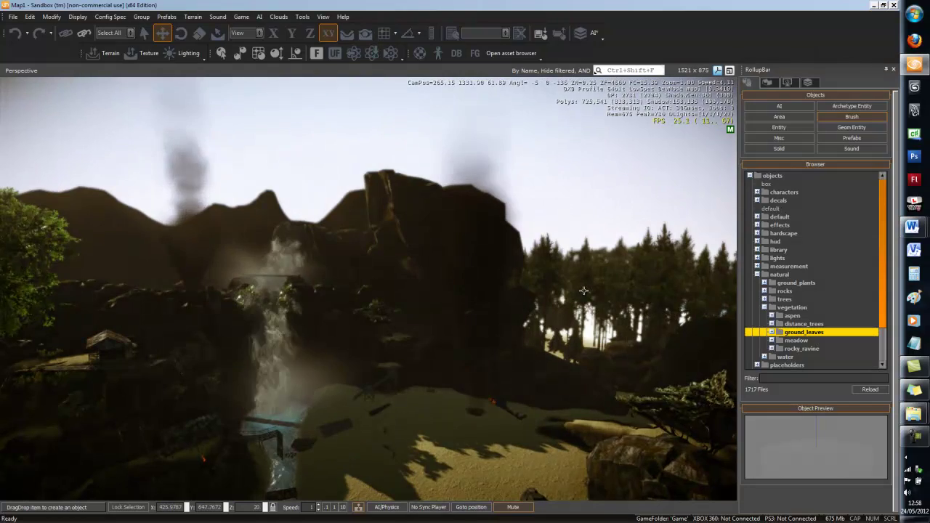
{"action": "right_click_drag", "start_coordinate": [601, 275], "coordinate": [509, 327]}
{"action": "key", "text": "w"}
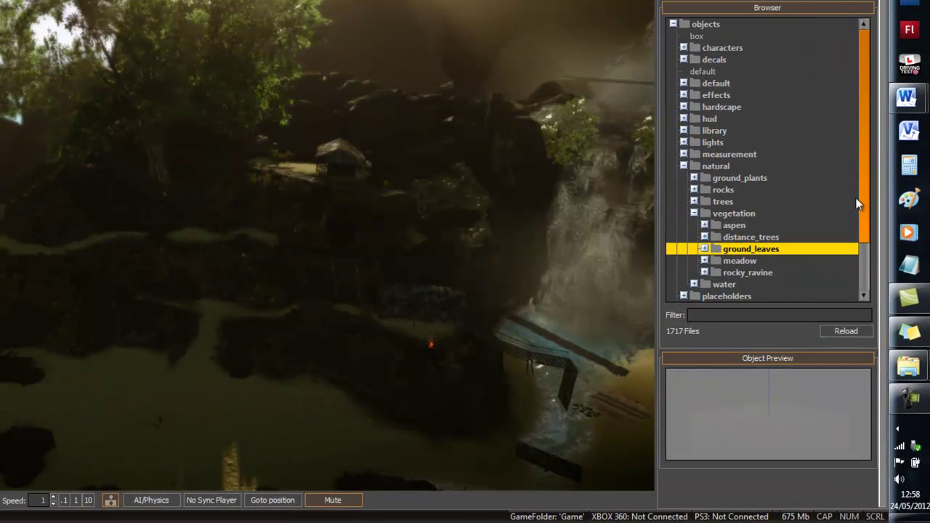
Expand the natural/vegetation/aspen folder and preview several of its tree brushes, including b_aspen_f.
{"action": "left_click_drag", "start_coordinate": [860, 200], "coordinate": [862, 222]}
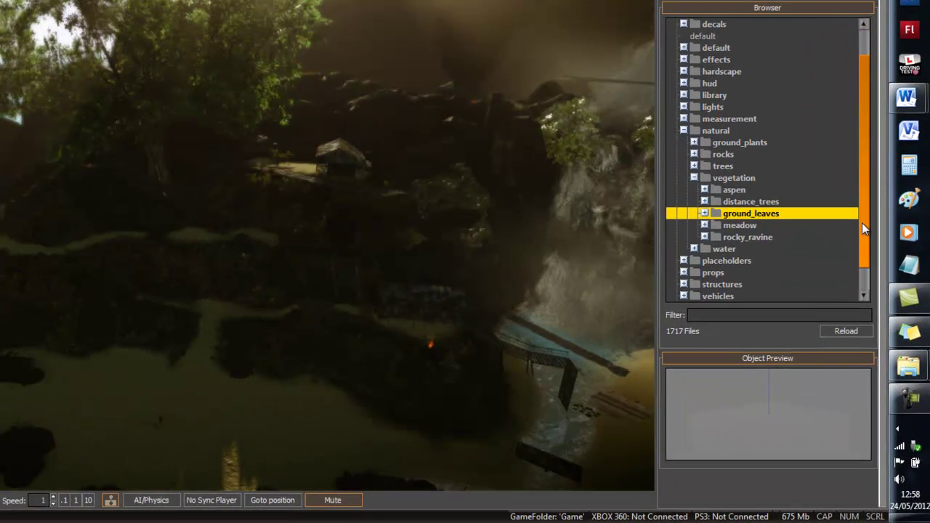
{"action": "double_click", "coordinate": [718, 189]}
{"action": "scroll", "coordinate": [751, 201], "scroll_direction": "down", "scroll_amount": 2}
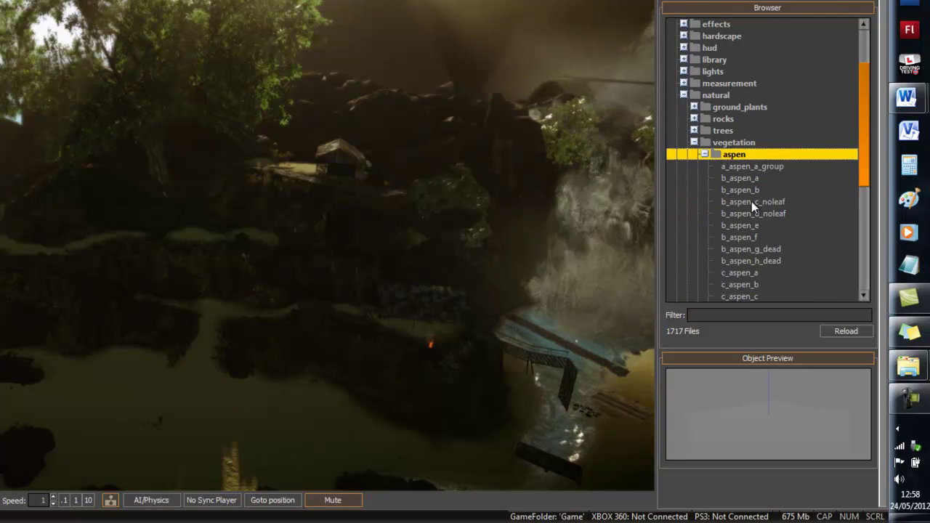
{"action": "left_click", "coordinate": [751, 167]}
{"action": "left_click", "coordinate": [748, 202]}
{"action": "scroll", "coordinate": [748, 206], "scroll_direction": "down", "scroll_amount": 4}
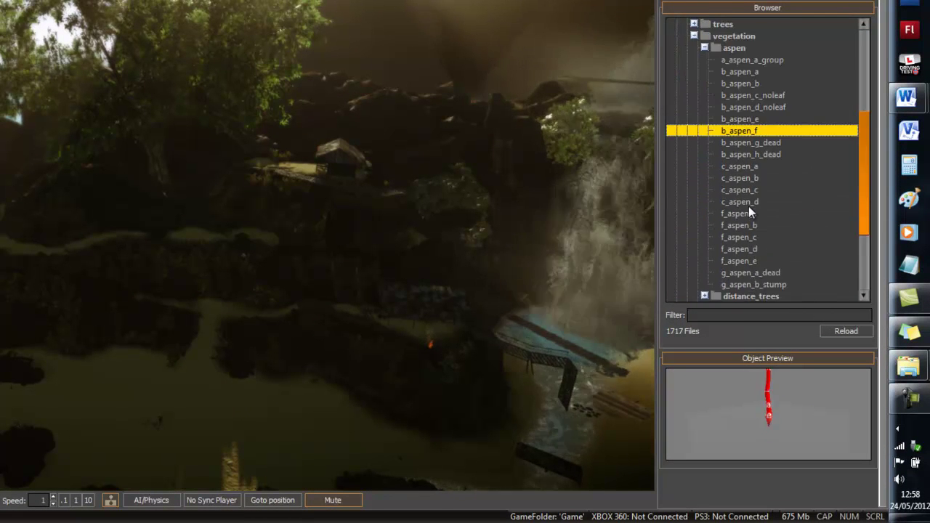
{"action": "left_click", "coordinate": [742, 186]}
{"action": "left_click", "coordinate": [738, 237]}
Expand the ground_leaves and meadow folders and preview ground leaf brushes such as ground_leaves_pile_medium.
{"action": "double_click", "coordinate": [739, 238]}
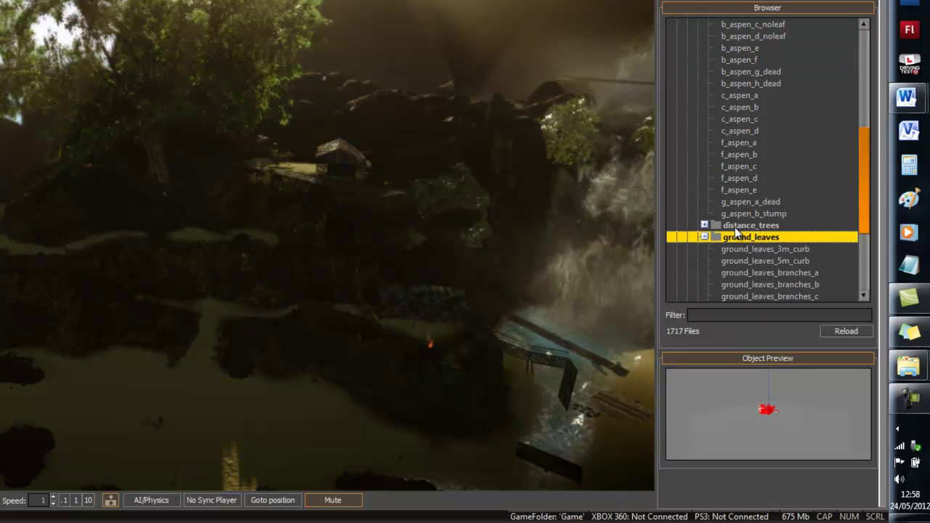
{"action": "left_click", "coordinate": [734, 260]}
{"action": "scroll", "coordinate": [738, 249], "scroll_direction": "down", "scroll_amount": 3}
{"action": "double_click", "coordinate": [738, 236]}
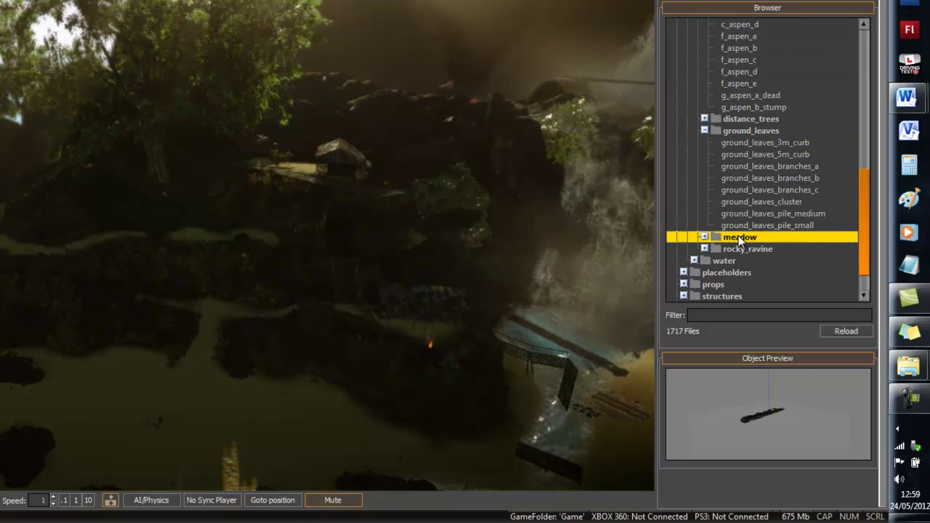
{"action": "left_click", "coordinate": [745, 249]}
{"action": "scroll", "coordinate": [757, 222], "scroll_direction": "down", "scroll_amount": 1}
{"action": "left_click", "coordinate": [759, 178]}
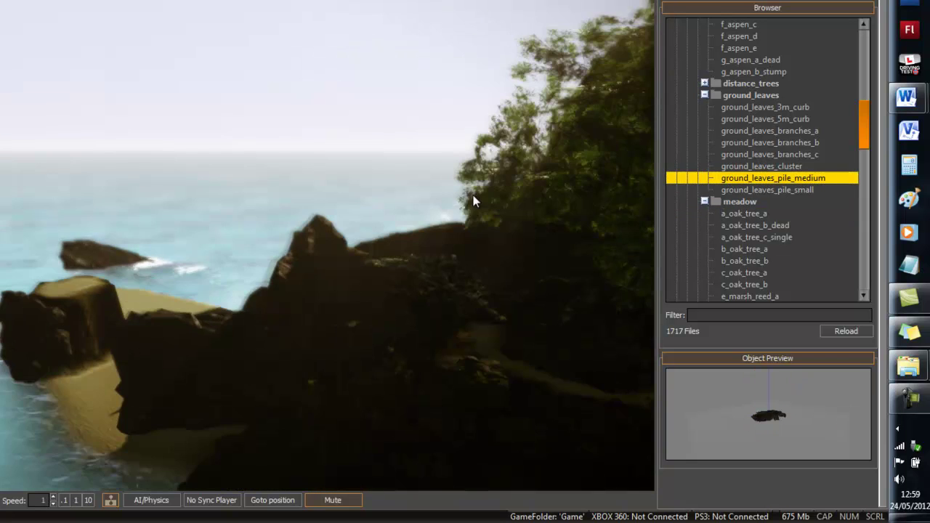
Place the ground_leaves_branches_b brush on the sandy spit beside the water, near the large rock stump.
{"action": "key", "text": "w"}
{"action": "mouse_move", "coordinate": [473, 201]}
{"action": "right_mouse_down"}
{"action": "mouse_move", "coordinate": [446, 191]}
{"action": "mouse_move", "coordinate": [468, 207]}
{"action": "right_mouse_up"}
{"action": "key", "text": "s"}
{"action": "mouse_move", "coordinate": [788, 143]}
{"action": "left_mouse_down"}
{"action": "mouse_move", "coordinate": [361, 305]}
{"action": "mouse_move", "coordinate": [297, 317]}
{"action": "mouse_move", "coordinate": [293, 290]}
{"action": "mouse_move", "coordinate": [285, 308]}
{"action": "left_mouse_up"}
{"action": "left_click", "coordinate": [285, 306]}
{"action": "left_click", "coordinate": [157, 361], "text": "ctrl+shift"}
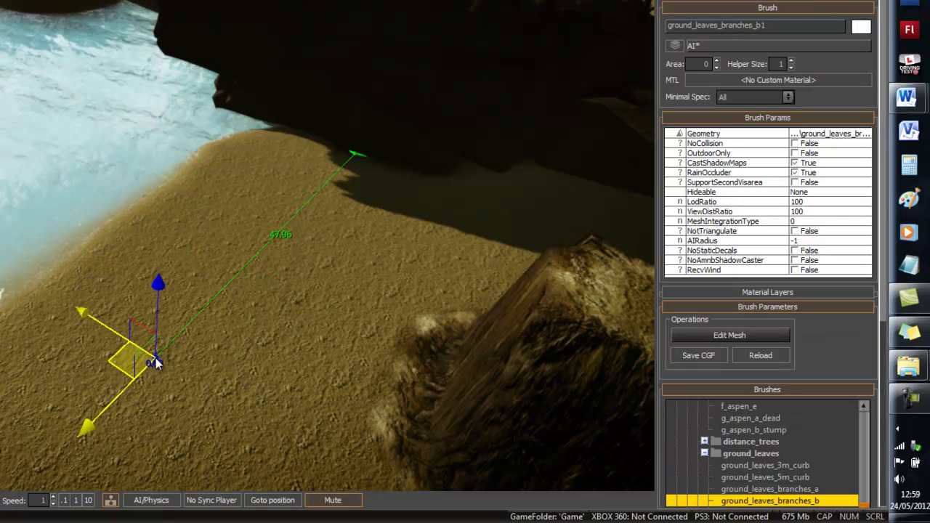
Swap the placed brush's geometry to ground_leaves_3m_curb, ground_leaves_branches_c and a_oak_tree_c_single in turn.
{"action": "right_click_drag", "start_coordinate": [183, 362], "coordinate": [158, 366]}
{"action": "key", "text": "w"}
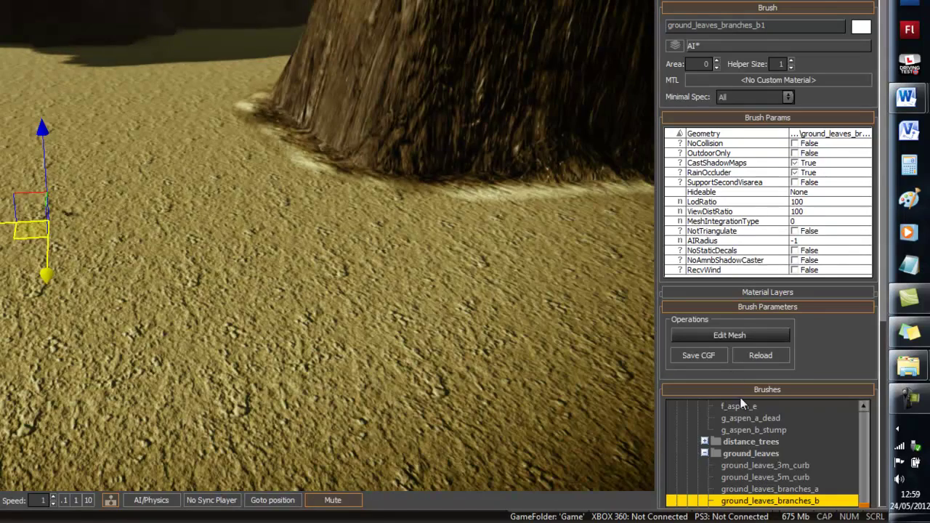
{"action": "left_click", "coordinate": [759, 466]}
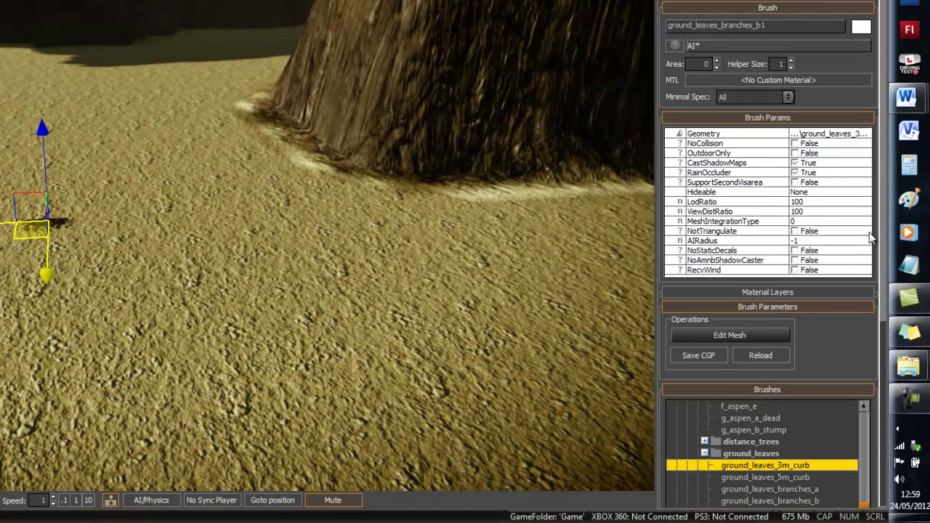
{"action": "scroll", "coordinate": [884, 255], "scroll_direction": "down", "scroll_amount": 3}
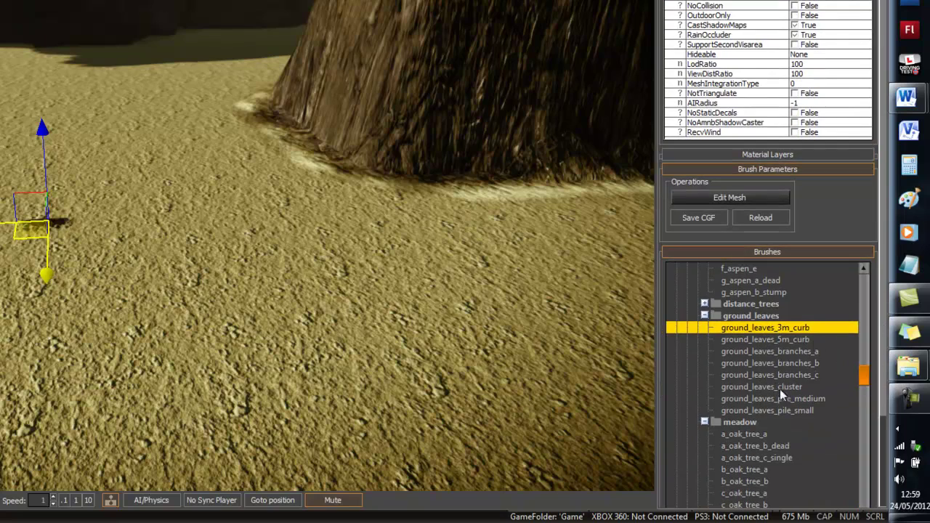
{"action": "left_click", "coordinate": [773, 376]}
{"action": "left_click", "coordinate": [782, 457]}
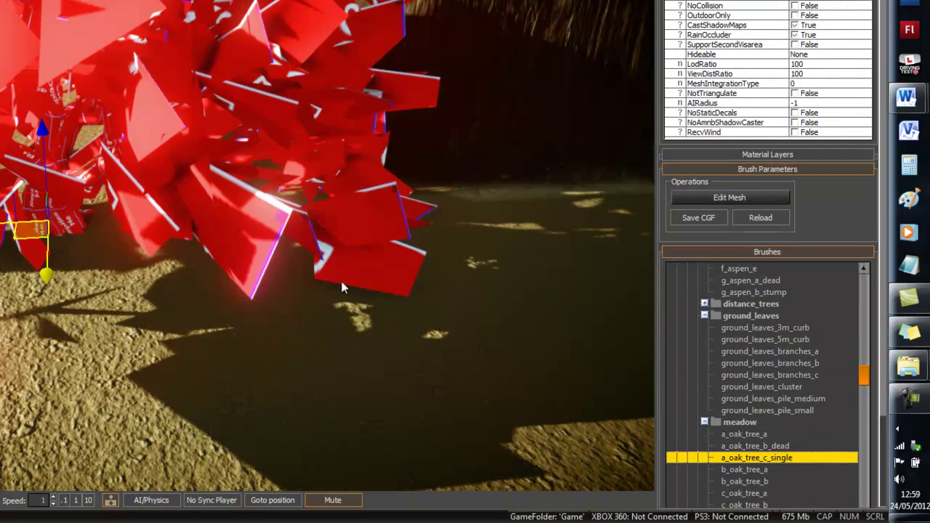
Try the b_oak_tree_b geometry on the placed brush, followed by the next meadow models in the list.
{"action": "scroll", "coordinate": [376, 301], "scroll_direction": "down", "scroll_amount": 5}
{"action": "left_click", "coordinate": [761, 481]}
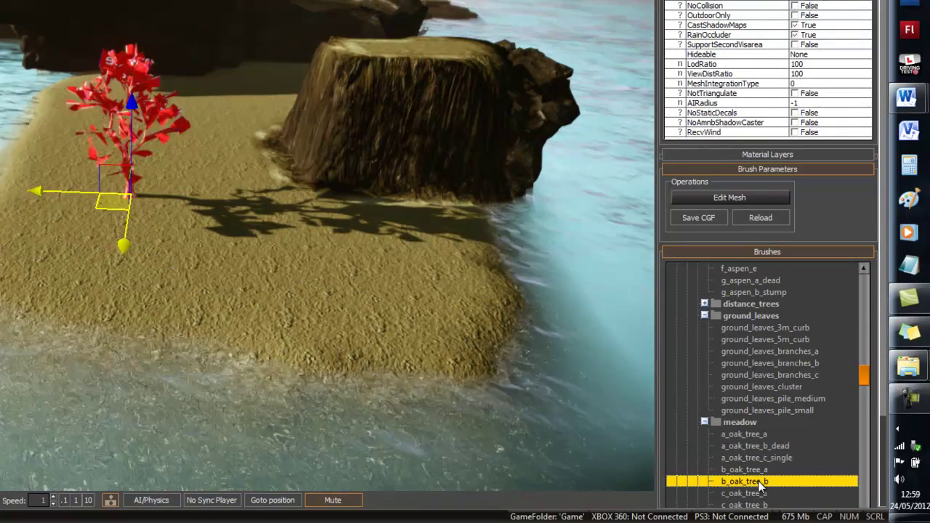
{"action": "key", "text": "Down"}
{"action": "key", "text": "Down"}
{"action": "key", "text": "Down"}
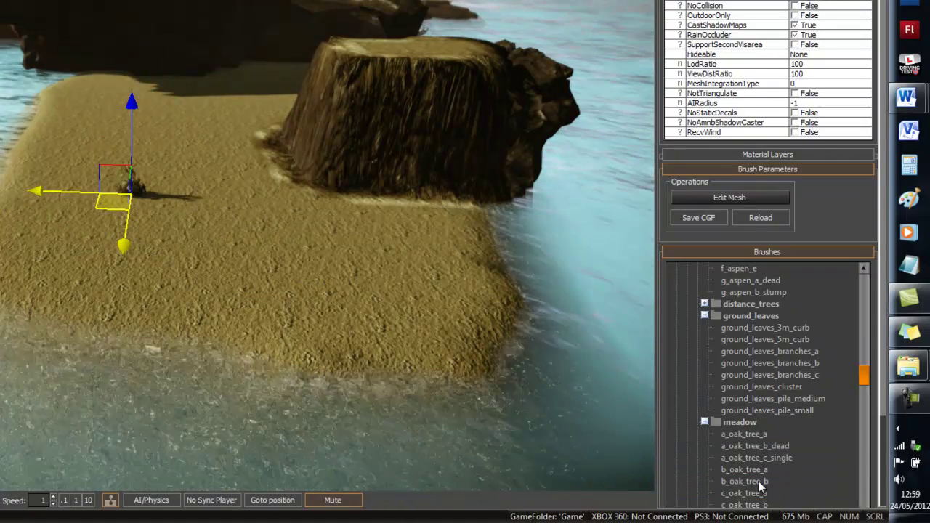
Try the grass geometries h_roof_grass_roundhouse_a and h_roof_grass_roundhouse_b on the placed brush.
{"action": "scroll", "coordinate": [761, 486], "scroll_direction": "down", "scroll_amount": 3}
{"action": "scroll", "coordinate": [761, 487], "scroll_direction": "down", "scroll_amount": 3}
{"action": "scroll", "coordinate": [758, 485], "scroll_direction": "down", "scroll_amount": 5}
{"action": "scroll", "coordinate": [758, 486], "scroll_direction": "down", "scroll_amount": 3}
{"action": "scroll", "coordinate": [757, 481], "scroll_direction": "down", "scroll_amount": 6}
{"action": "left_click", "coordinate": [759, 485]}
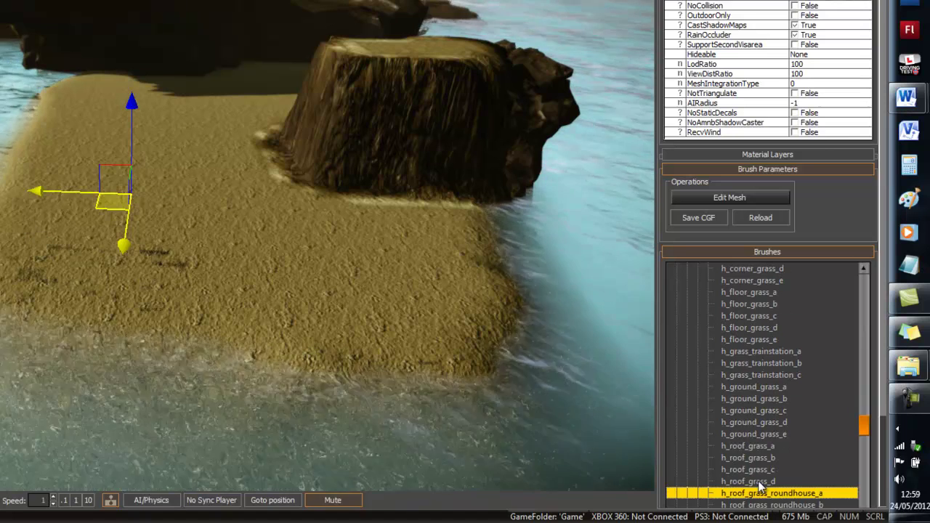
{"action": "key", "text": "Down"}
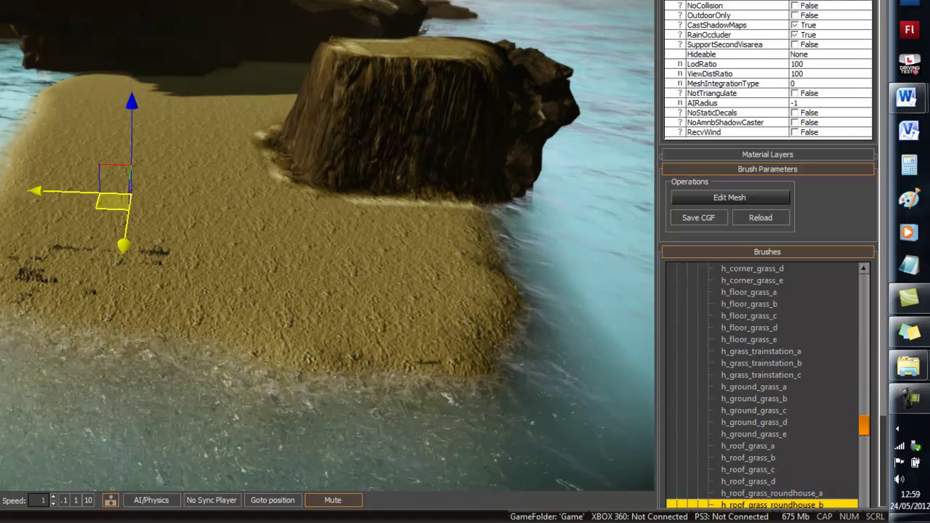
Collapse the ground_leaves folder and swap the placed brush's geometry to b_aspen_a.
{"action": "left_click_drag", "start_coordinate": [863, 426], "coordinate": [857, 365]}
{"action": "left_click", "coordinate": [704, 469]}
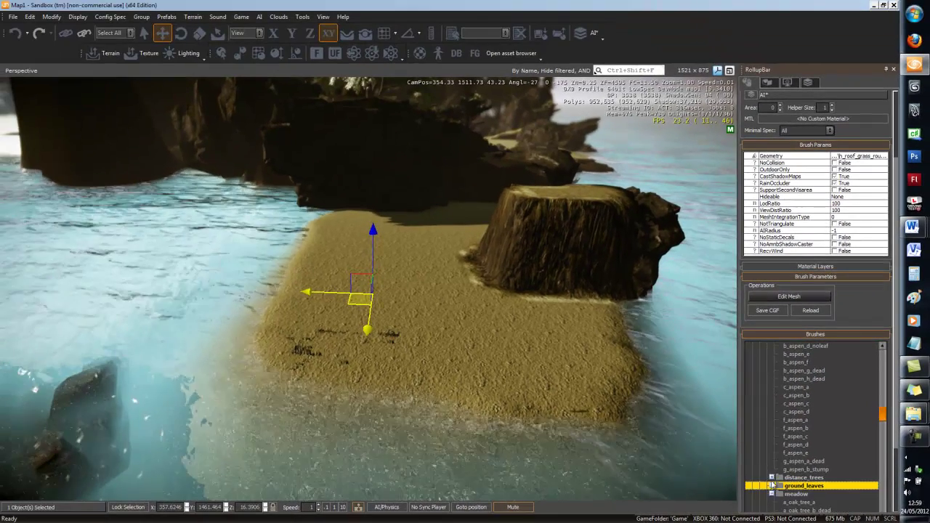
{"action": "left_click", "coordinate": [771, 478]}
{"action": "left_click", "coordinate": [787, 502]}
{"action": "scroll", "coordinate": [783, 407], "scroll_direction": "up", "scroll_amount": 3}
{"action": "left_click", "coordinate": [785, 387]}
Collapse the meadow folder and swap the placed brush's geometry to a_beech_b from rocky_ravine.
{"action": "scroll", "coordinate": [778, 419], "scroll_direction": "down", "scroll_amount": 10}
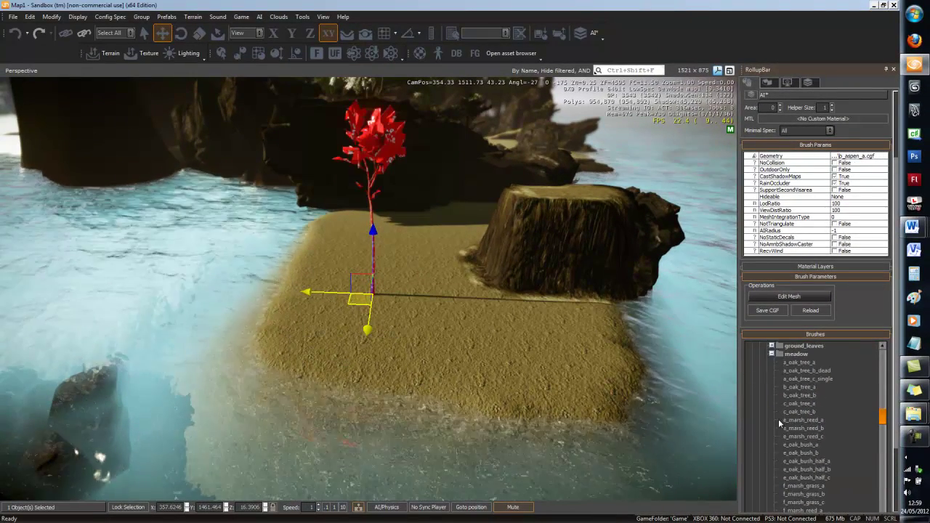
{"action": "scroll", "coordinate": [778, 419], "scroll_direction": "up", "scroll_amount": 2}
{"action": "left_click", "coordinate": [772, 403]}
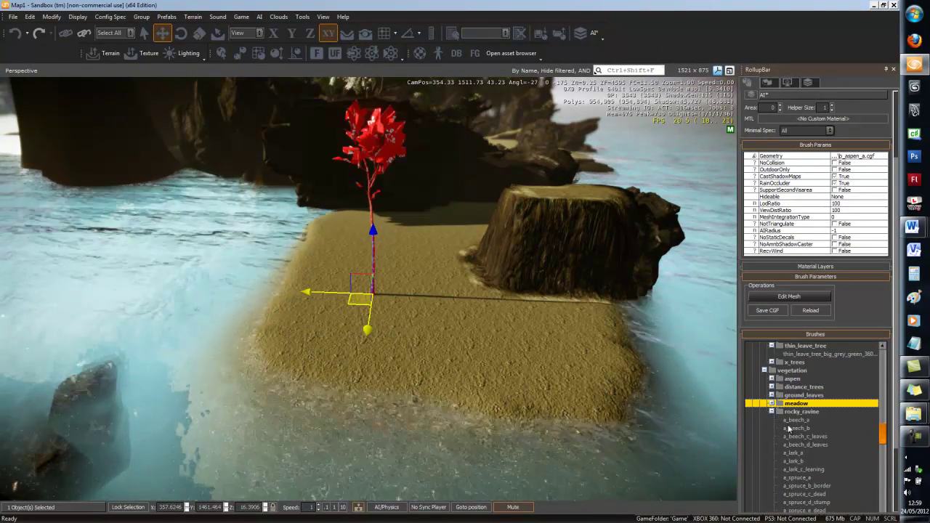
{"action": "left_click", "coordinate": [788, 427]}
{"action": "key", "text": "w"}
{"action": "right_click_drag", "start_coordinate": [515, 348], "coordinate": [481, 330]}
{"action": "key", "text": "s"}
{"action": "key", "text": "d"}
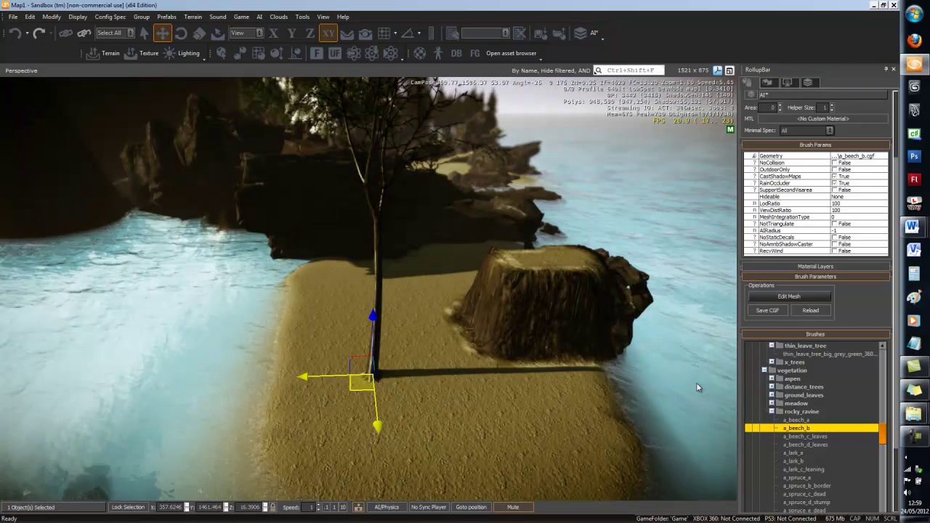
{"action": "key", "text": "s"}
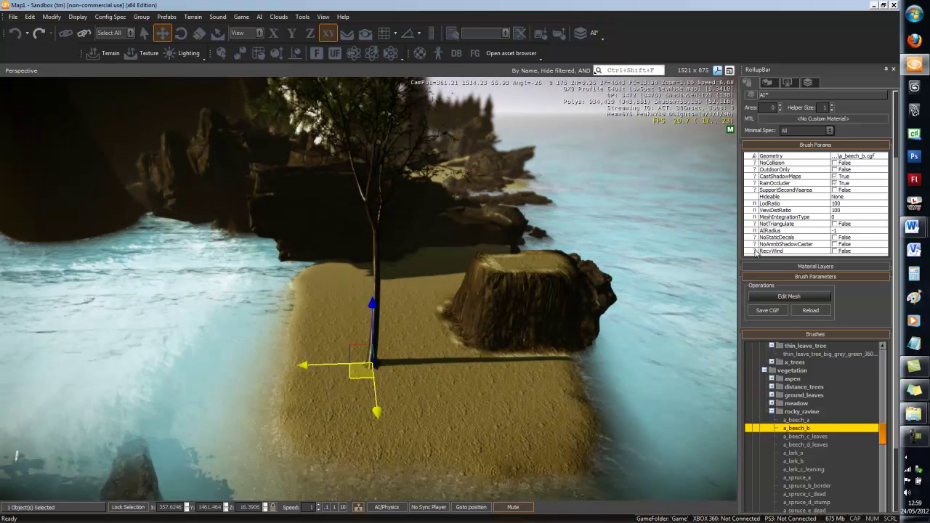
Cycle the placed brush through the rocky_ravine beech, lark and spruce models, ending on breakable_b_spruce_b_border.
{"action": "key", "text": "Down"}
{"action": "key", "text": "Down"}
{"action": "key", "text": "Down"}
{"action": "key", "text": "Down"}
{"action": "key", "text": "Down"}
{"action": "key", "text": "Down"}
{"action": "key", "text": "Down"}
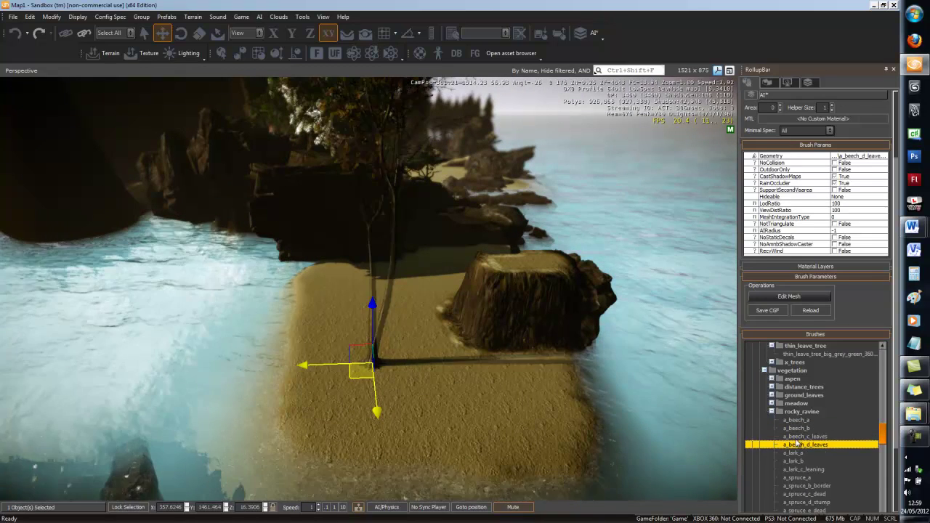
{"action": "key", "text": "Down"}
{"action": "key", "text": "Down"}
{"action": "key", "text": "Down"}
{"action": "key", "text": "Down"}
{"action": "key", "text": "Down"}
{"action": "key", "text": "Down"}
{"action": "key", "text": "Down"}
{"action": "key", "text": "Down"}
{"action": "key", "text": "Down"}
{"action": "key", "text": "Down"}
{"action": "key", "text": "Down"}
{"action": "key", "text": "Down"}
{"action": "key", "text": "Down"}
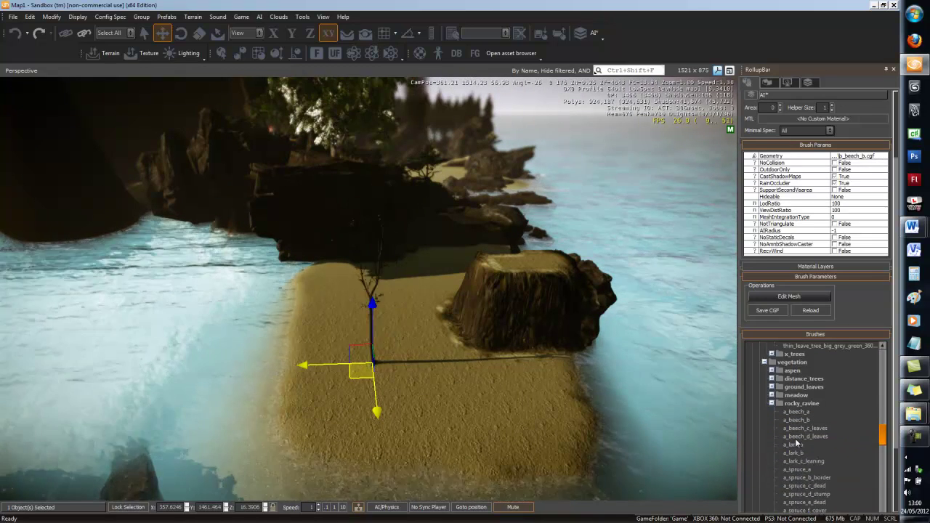
{"action": "key", "text": "Down"}
{"action": "key", "text": "Down"}
{"action": "key", "text": "Down"}
{"action": "key", "text": "Down"}
{"action": "key", "text": "Down"}
{"action": "key", "text": "Down"}
{"action": "key", "text": "Down"}
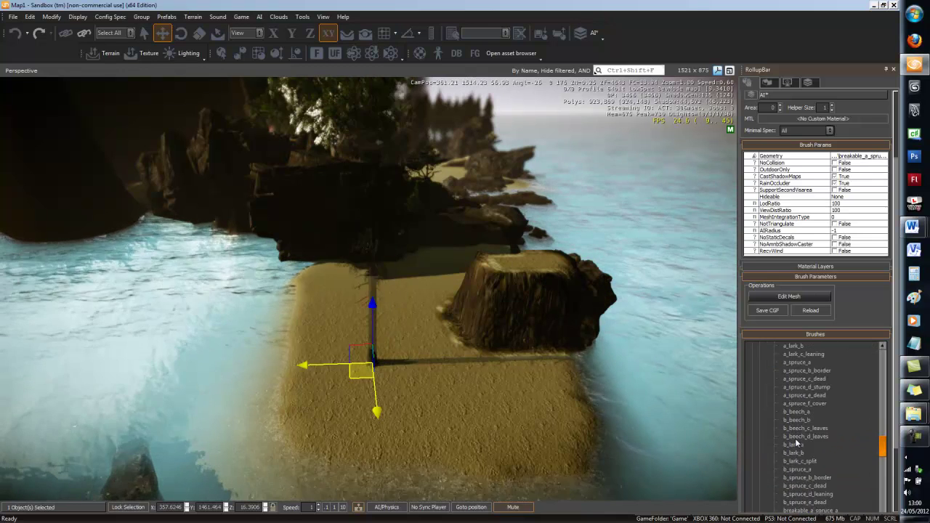
{"action": "key", "text": "Down"}
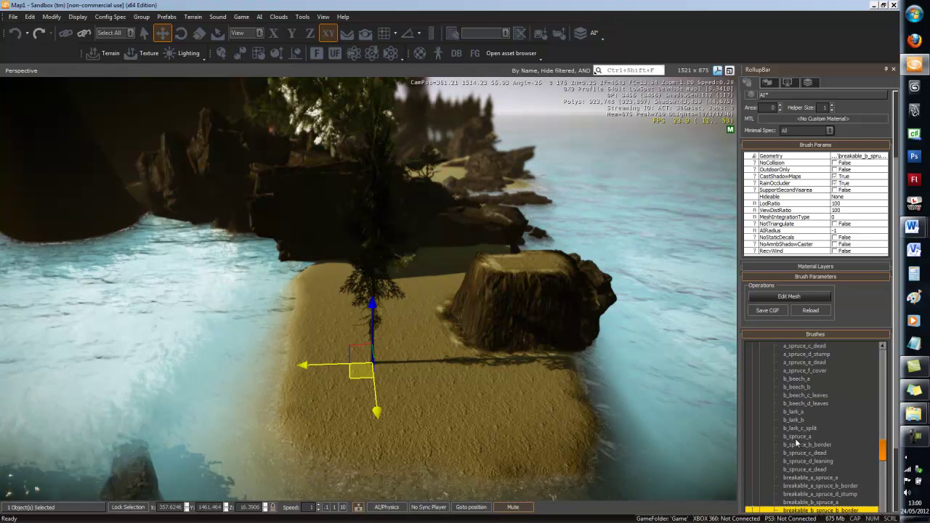
{"action": "scroll", "coordinate": [804, 93], "scroll_direction": "up", "scroll_amount": 2}
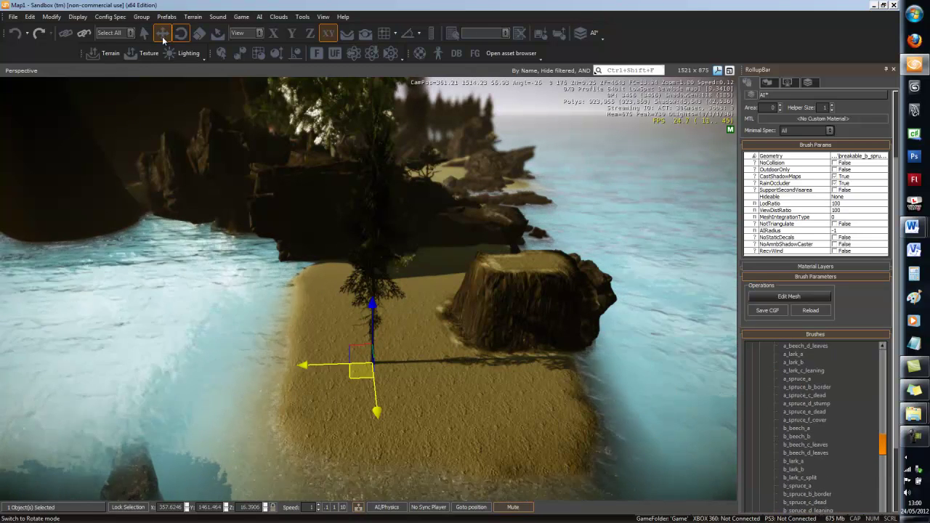
Select only the spruce brush on the sand and move it along its Y axis to about Y 1449.5.
{"action": "left_click_drag", "start_coordinate": [385, 366], "coordinate": [374, 305]}
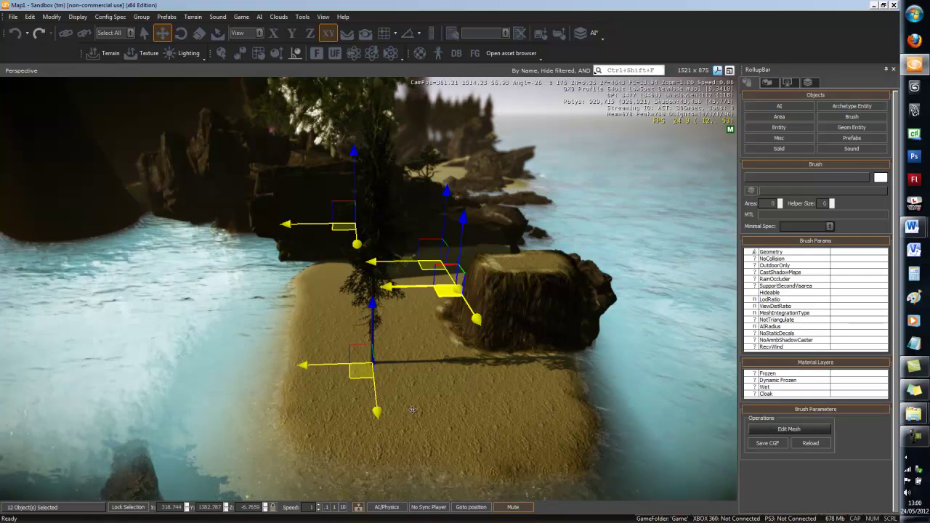
{"action": "left_click", "coordinate": [402, 385]}
{"action": "left_click", "coordinate": [377, 345]}
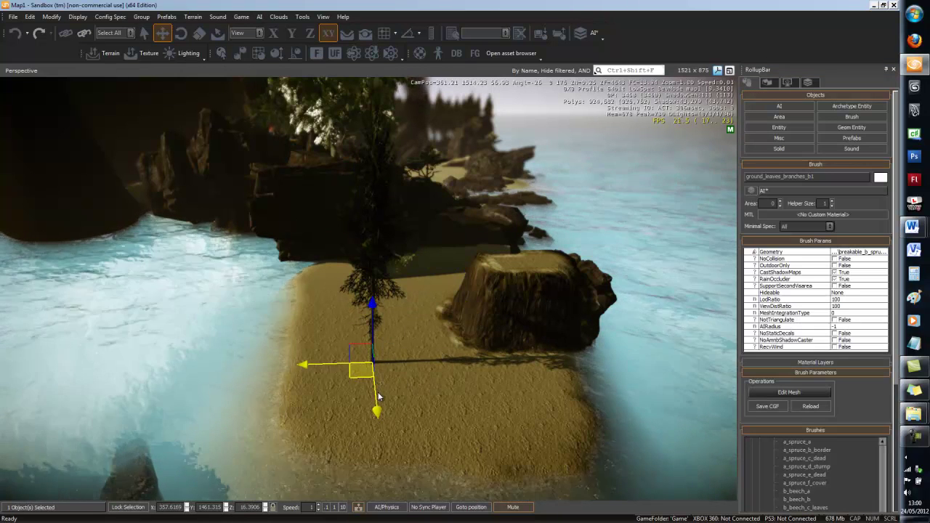
{"action": "mouse_move", "coordinate": [376, 412]}
{"action": "left_mouse_down"}
{"action": "mouse_move", "coordinate": [394, 435]}
{"action": "mouse_move", "coordinate": [387, 355]}
{"action": "mouse_move", "coordinate": [388, 366]}
{"action": "left_mouse_up"}
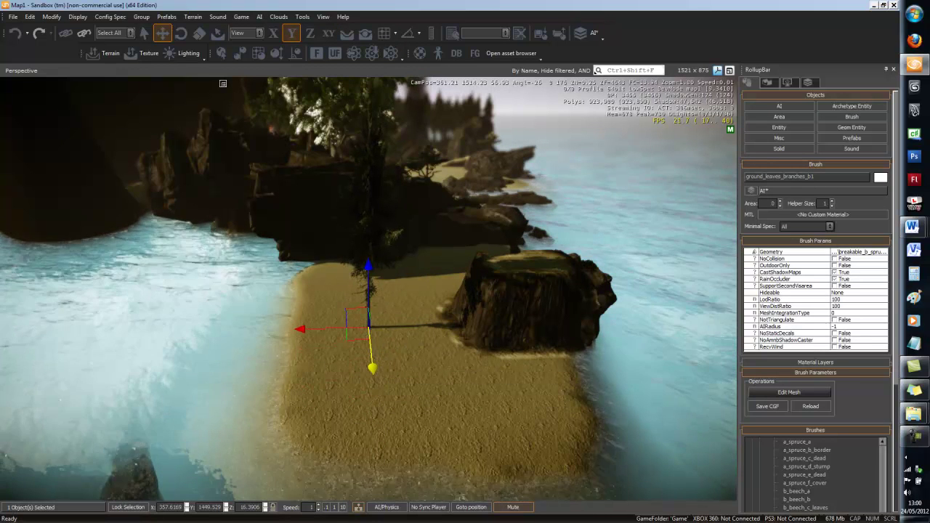
Bring up the Scale tool, then rotate the spruce brush to about -24, -23 and -28 degrees on X, Y and Z.
{"action": "key", "text": "4"}
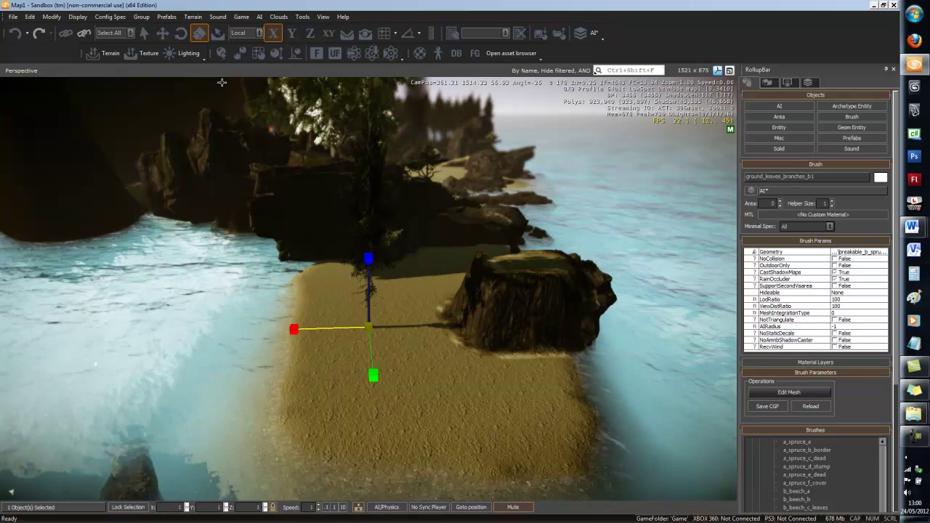
{"action": "left_click", "coordinate": [370, 256]}
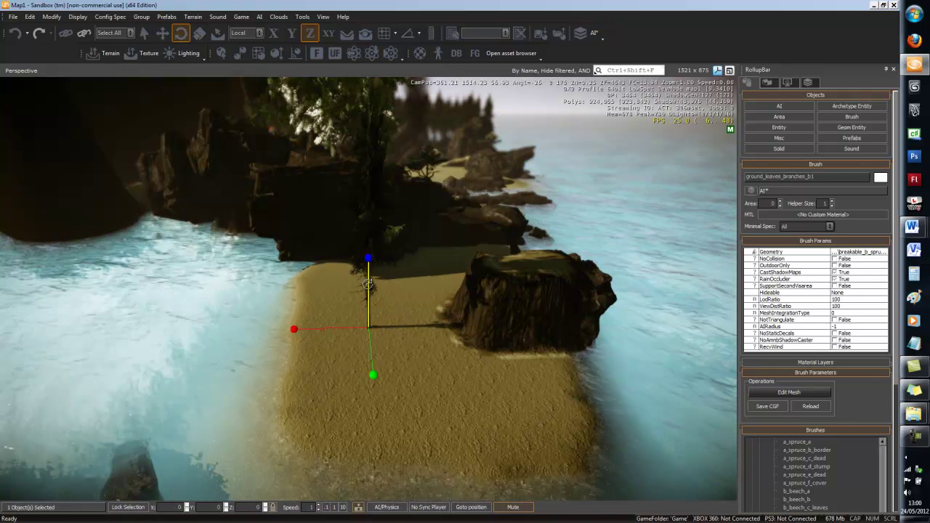
{"action": "left_click_drag", "start_coordinate": [312, 308], "coordinate": [325, 395]}
Return to the vegetated valley and examine the bushes and plants along the rock ledges up close.
{"action": "key", "text": "w"}
{"action": "right_click_drag", "start_coordinate": [354, 374], "coordinate": [406, 373]}
{"action": "key", "text": "w"}
{"action": "key", "text": "s"}
{"action": "key", "text": "w"}
{"action": "key", "text": "a"}
{"action": "key", "text": "w"}
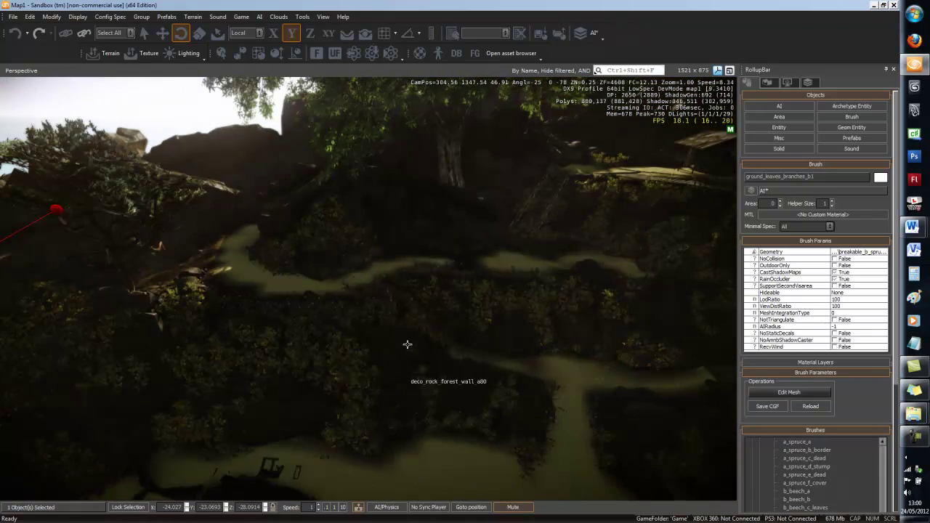
{"action": "right_click_drag", "start_coordinate": [363, 236], "coordinate": [355, 258]}
{"action": "key", "text": "w"}
{"action": "key", "text": "d"}
{"action": "key", "text": "s"}
{"action": "right_click_drag", "start_coordinate": [388, 372], "coordinate": [383, 370]}
{"action": "key", "text": "w"}
{"action": "key", "text": "d"}
{"action": "key", "text": "s"}
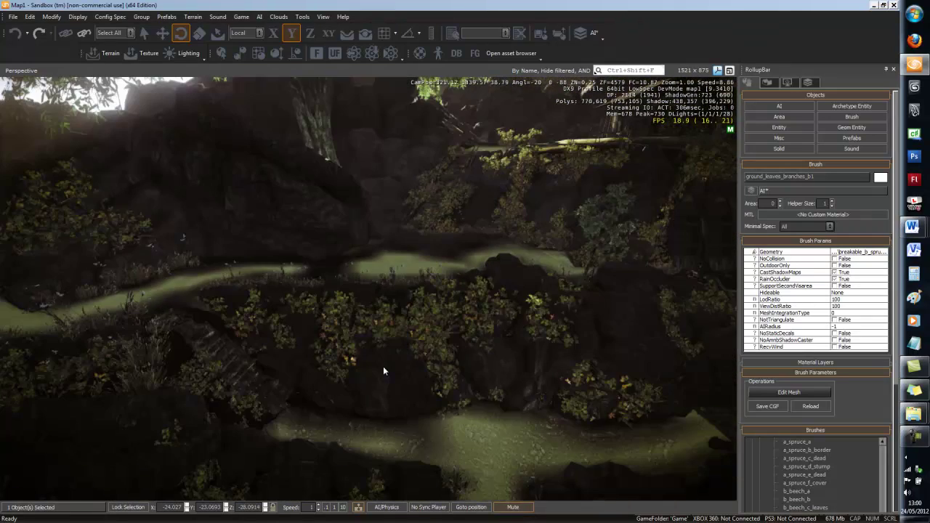
Inspect the e_thorn_blocker brushes that cover the rock ledges between the sandy paths.
{"action": "mouse_move", "coordinate": [457, 273]}
{"action": "right_mouse_down"}
{"action": "mouse_move", "coordinate": [458, 265]}
{"action": "mouse_move", "coordinate": [444, 283]}
{"action": "mouse_move", "coordinate": [459, 273]}
{"action": "right_mouse_up"}
{"action": "key", "text": "w"}
{"action": "key", "text": "w"}
{"action": "key", "text": "s"}
{"action": "key", "text": "d"}
{"action": "key", "text": "a"}
{"action": "key", "text": "s"}
{"action": "key", "text": "w"}
{"action": "key", "text": "s"}
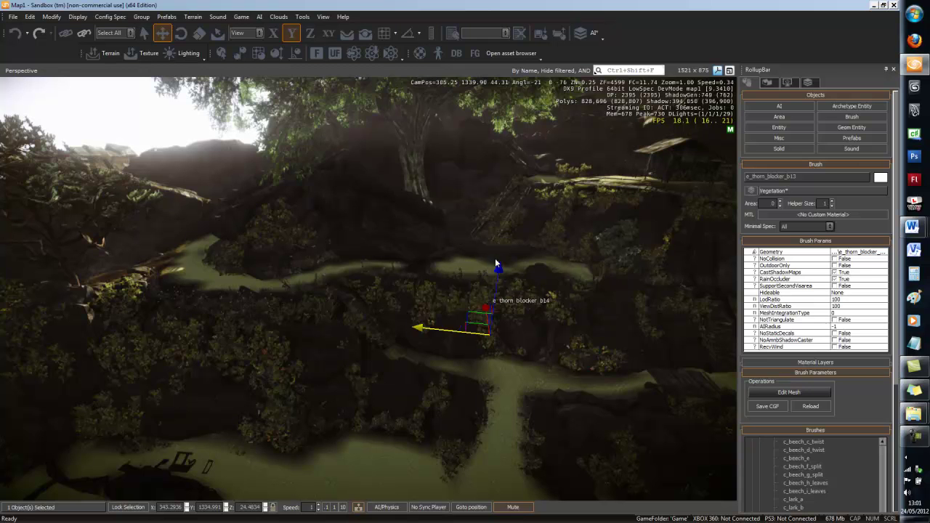
Duplicate the e_thorn_blocker brush from the rock ledge and place the copy on the sand near the spruce.
{"action": "left_click", "coordinate": [500, 294]}
{"action": "mouse_move", "coordinate": [500, 294]}
{"action": "right_mouse_down"}
{"action": "mouse_move", "coordinate": [517, 291]}
{"action": "mouse_move", "coordinate": [497, 288]}
{"action": "right_mouse_up"}
{"action": "key", "text": "a"}
{"action": "key", "text": "s"}
{"action": "key", "text": "d"}
{"action": "left_click", "coordinate": [371, 342], "text": "ctrl+shift"}
Duplicate a deco_rock_forest_b rock brush and place the copy on the sand beside the water.
{"action": "key", "text": "w"}
{"action": "key", "text": "a"}
{"action": "mouse_move", "coordinate": [317, 322]}
{"action": "right_mouse_down"}
{"action": "mouse_move", "coordinate": [303, 326]}
{"action": "mouse_move", "coordinate": [328, 329]}
{"action": "right_mouse_up"}
{"action": "key", "text": "d"}
{"action": "key", "text": "s"}
{"action": "left_click", "coordinate": [411, 275]}
{"action": "left_click_drag", "start_coordinate": [411, 276], "coordinate": [273, 363]}
{"action": "key", "text": "a"}
{"action": "right_click_drag", "start_coordinate": [275, 363], "coordinate": [284, 368]}
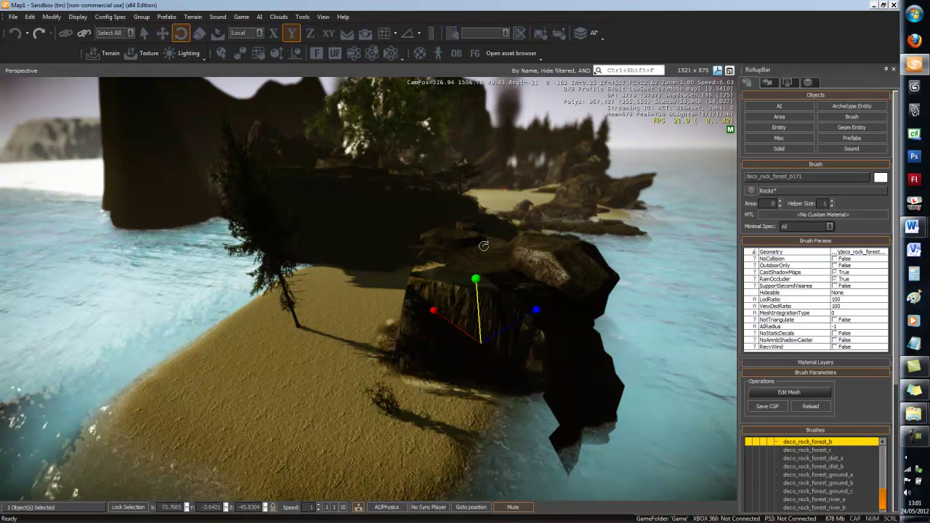
Undo the last changes to the rock, then rotate it to about 104, -10 and -179 degrees on X, Y and Z.
{"action": "left_click", "coordinate": [813, 457]}
{"action": "key", "text": "ctrl+z"}
{"action": "key", "text": "ctrl+z"}
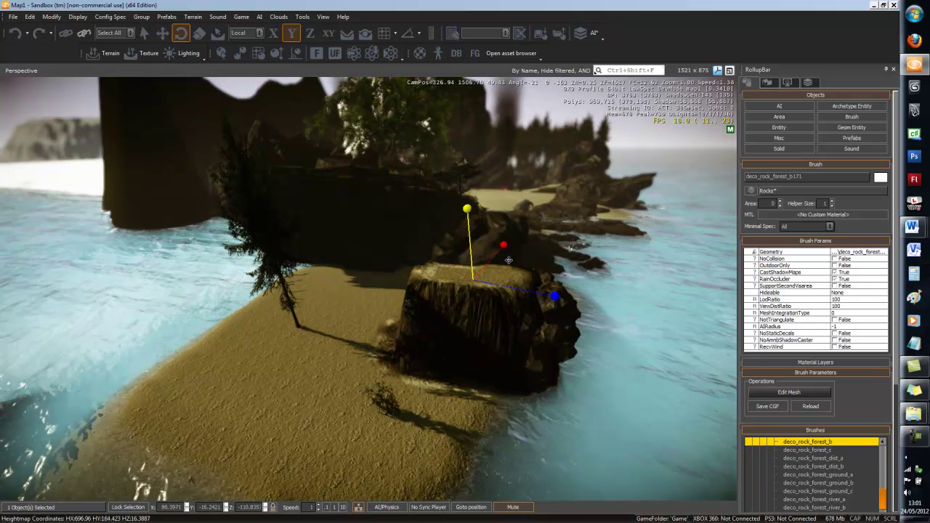
{"action": "left_click_drag", "start_coordinate": [507, 258], "coordinate": [509, 272]}
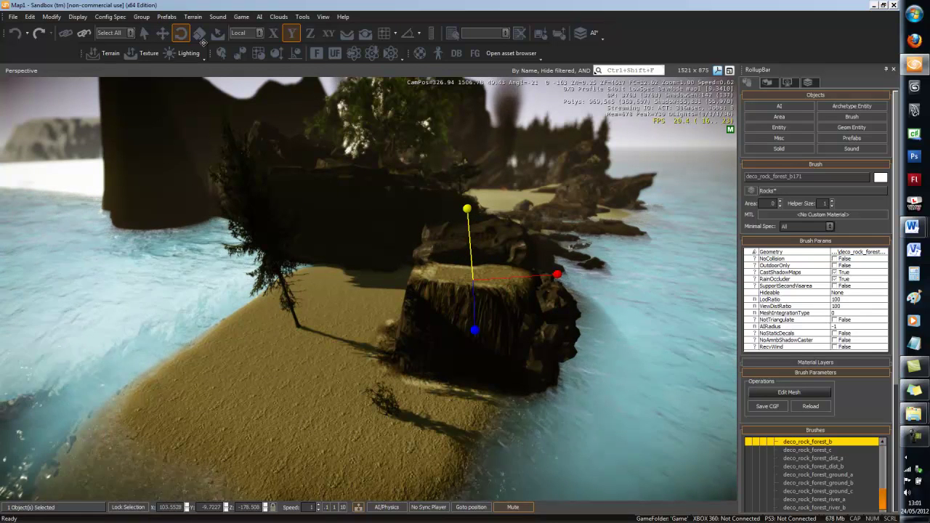
Reposition the rock brush at the sand's edge and scale it uniformly to about 2.07.
{"action": "left_click", "coordinate": [458, 348], "text": "ctrl+shift"}
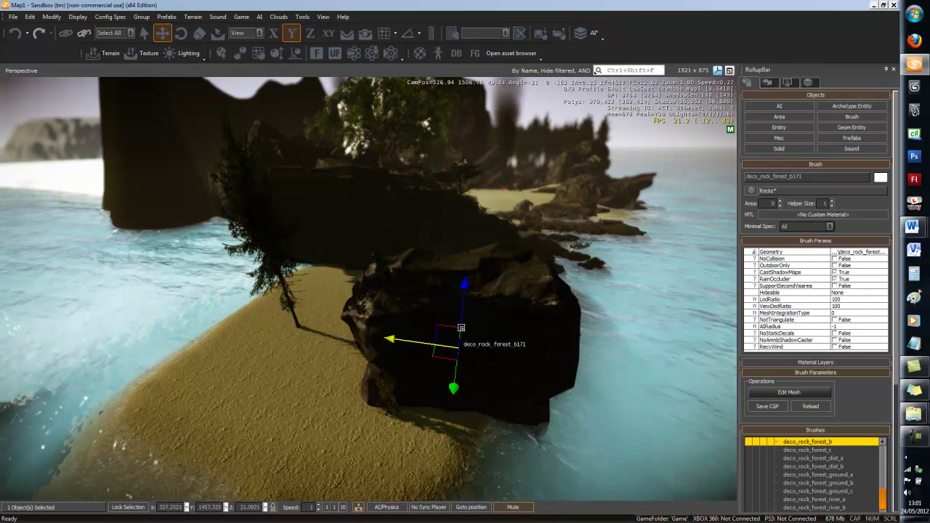
{"action": "left_click_drag", "start_coordinate": [465, 284], "coordinate": [460, 317]}
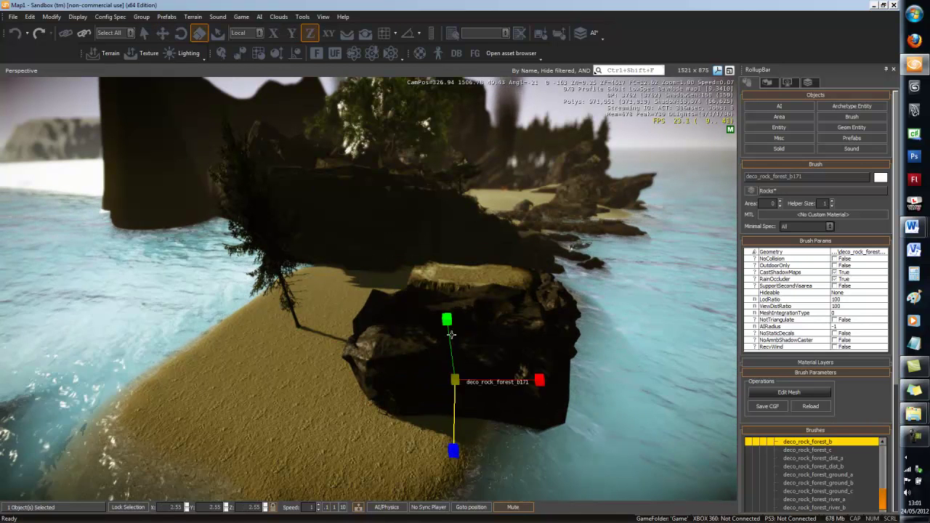
{"action": "left_click_drag", "start_coordinate": [442, 322], "coordinate": [458, 270]}
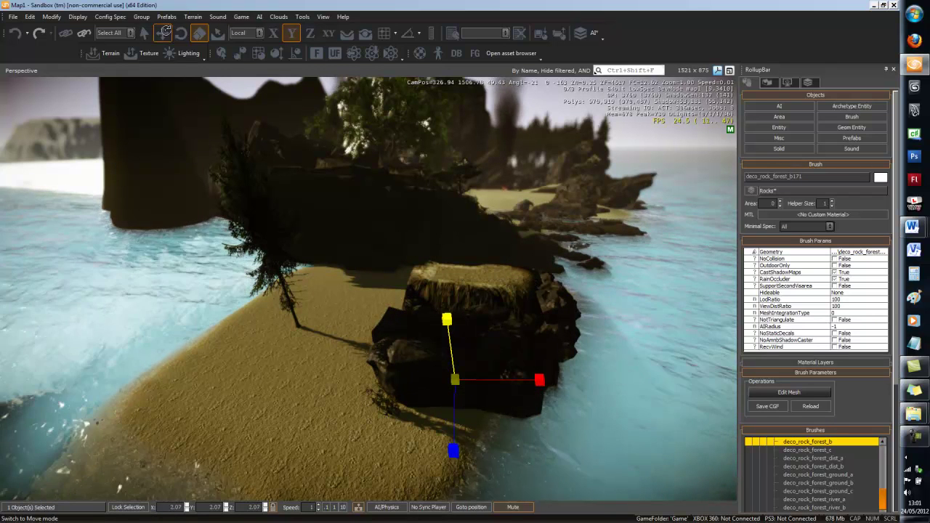
Rotate the rock and move it to about X 325.4, Y 1450.3 and Z 16.7, then deselect it.
{"action": "left_click_drag", "start_coordinate": [464, 288], "coordinate": [467, 278]}
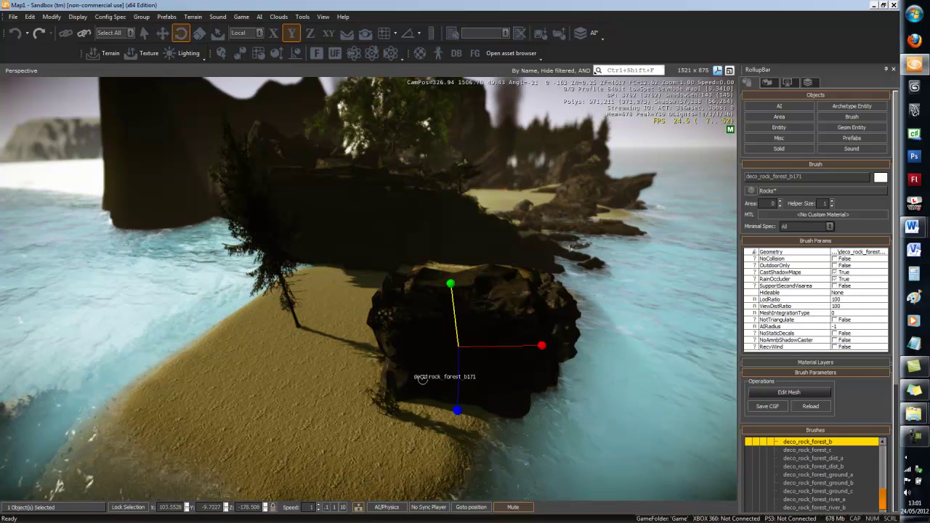
{"action": "left_click_drag", "start_coordinate": [548, 350], "coordinate": [474, 294]}
{"action": "key", "text": "2"}
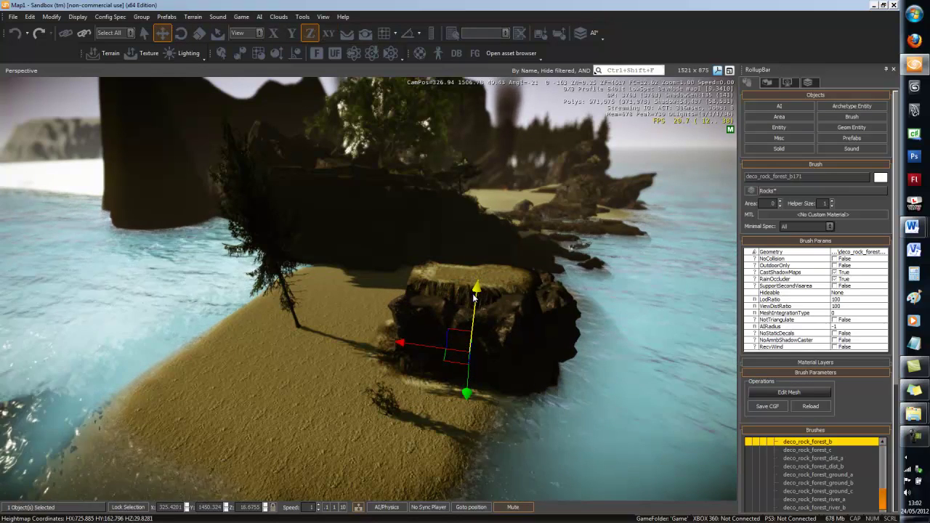
{"action": "left_click", "coordinate": [317, 419]}
Select the thorn blocker brush on the sand and rotate it to about 158, -62 and 55 degrees on X, Y and Z.
{"action": "key", "text": "w"}
{"action": "mouse_move", "coordinate": [317, 418]}
{"action": "right_mouse_down"}
{"action": "mouse_move", "coordinate": [315, 409]}
{"action": "mouse_move", "coordinate": [316, 417]}
{"action": "right_mouse_up"}
{"action": "key", "text": "w"}
{"action": "right_click_drag", "start_coordinate": [318, 418], "coordinate": [273, 465]}
{"action": "key", "text": "s"}
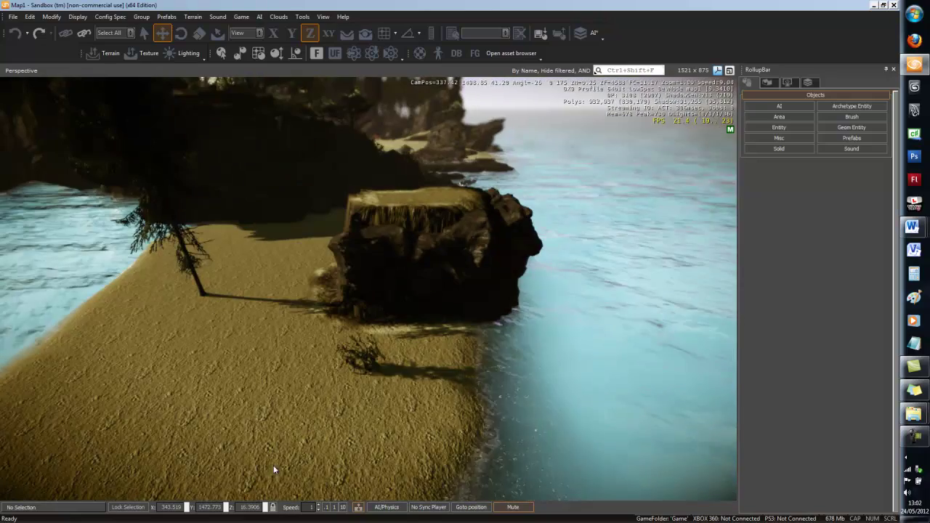
{"action": "left_click", "coordinate": [361, 372]}
{"action": "key", "text": "w"}
{"action": "mouse_move", "coordinate": [364, 314]}
{"action": "right_mouse_down"}
{"action": "mouse_move", "coordinate": [373, 393]}
{"action": "mouse_move", "coordinate": [363, 394]}
{"action": "right_mouse_up"}
{"action": "key", "text": "s"}
{"action": "key", "text": "d"}
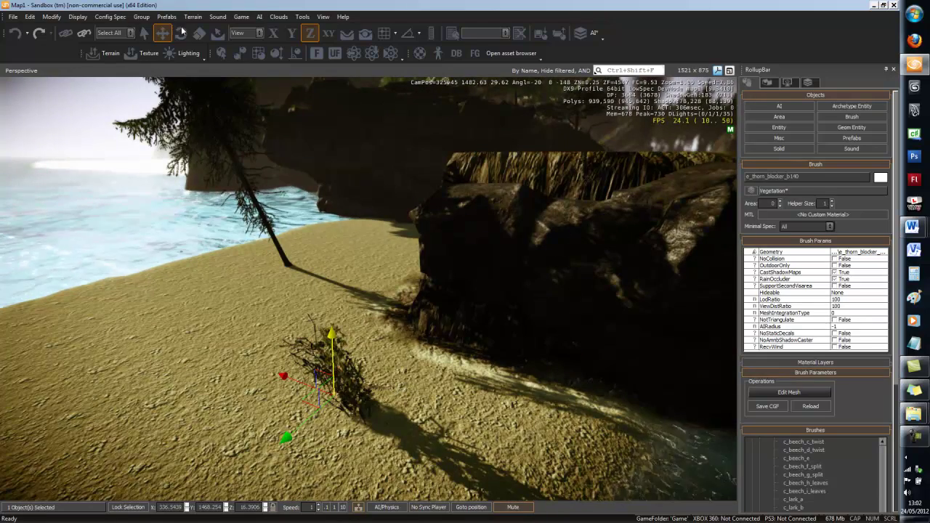
{"action": "left_click_drag", "start_coordinate": [301, 345], "coordinate": [352, 406]}
{"action": "key", "text": "a"}
{"action": "right_click_drag", "start_coordinate": [342, 413], "coordinate": [344, 412]}
{"action": "key", "text": "s"}
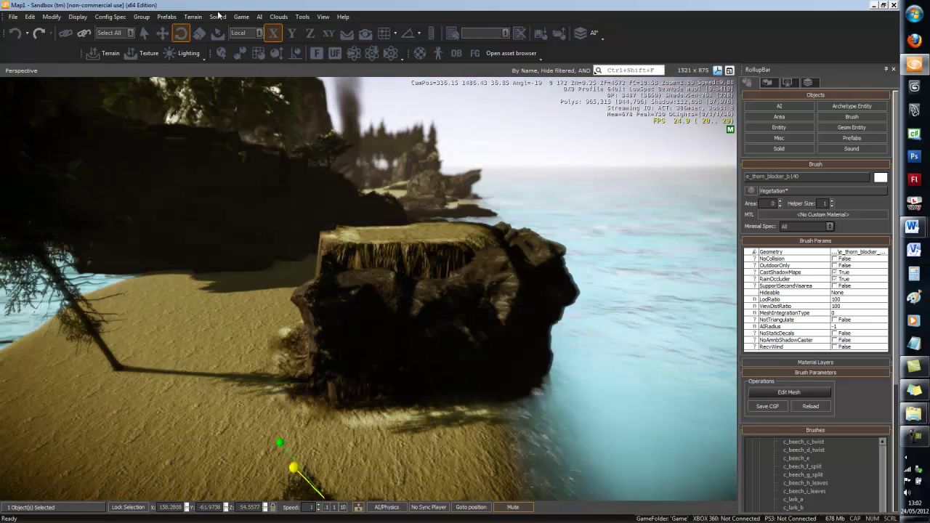
Place the thorn blocker brush on the large rock and scale it uniformly to about 1.23.
{"action": "key", "text": "w"}
{"action": "right_click_drag", "start_coordinate": [390, 276], "coordinate": [389, 294]}
{"action": "key", "text": "s"}
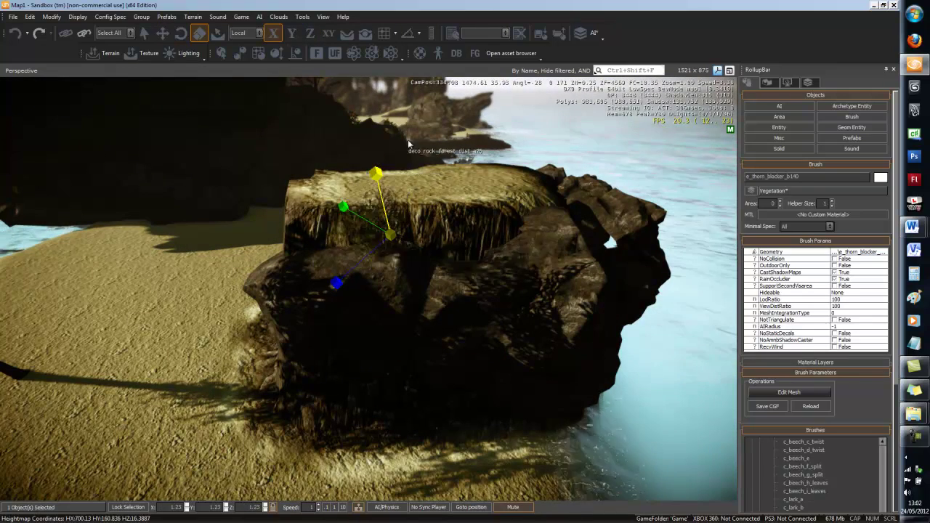
{"action": "mouse_move", "coordinate": [468, 71]}
{"action": "left_mouse_down"}
{"action": "mouse_move", "coordinate": [508, 7]}
{"action": "mouse_move", "coordinate": [461, 77]}
{"action": "left_mouse_up"}
{"action": "mouse_move", "coordinate": [396, 261]}
{"action": "right_mouse_down"}
{"action": "mouse_move", "coordinate": [396, 244]}
{"action": "mouse_move", "coordinate": [396, 270]}
{"action": "right_mouse_up"}
{"action": "key", "text": "w"}
{"action": "key", "text": "s"}
Rotate the thorn blocker brush on the rock to about 1, -18 and -153 degrees on X, Y and Z.
{"action": "key", "text": "3"}
{"action": "key", "text": "w"}
{"action": "right_click_drag", "start_coordinate": [176, 282], "coordinate": [203, 328]}
{"action": "key", "text": "s"}
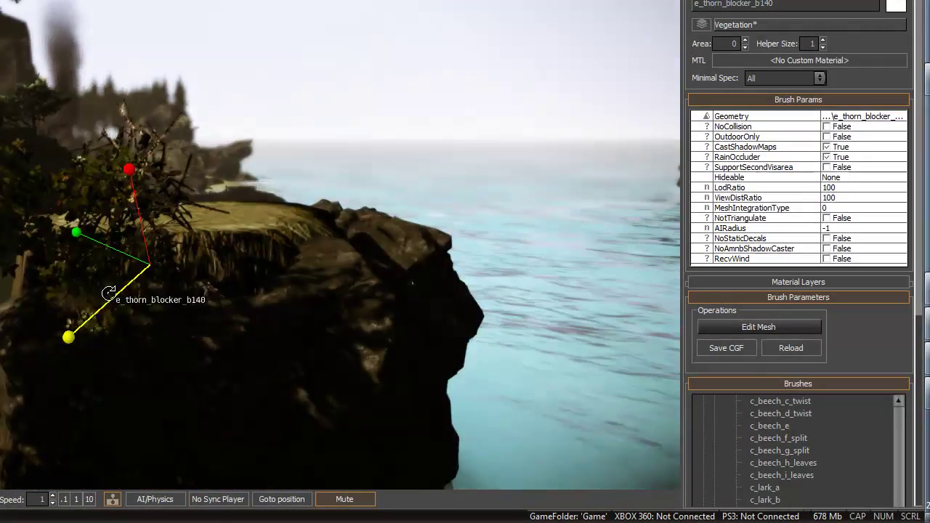
{"action": "mouse_move", "coordinate": [68, 335]}
{"action": "left_mouse_down"}
{"action": "mouse_move", "coordinate": [70, 361]}
{"action": "mouse_move", "coordinate": [95, 310]}
{"action": "left_mouse_up"}
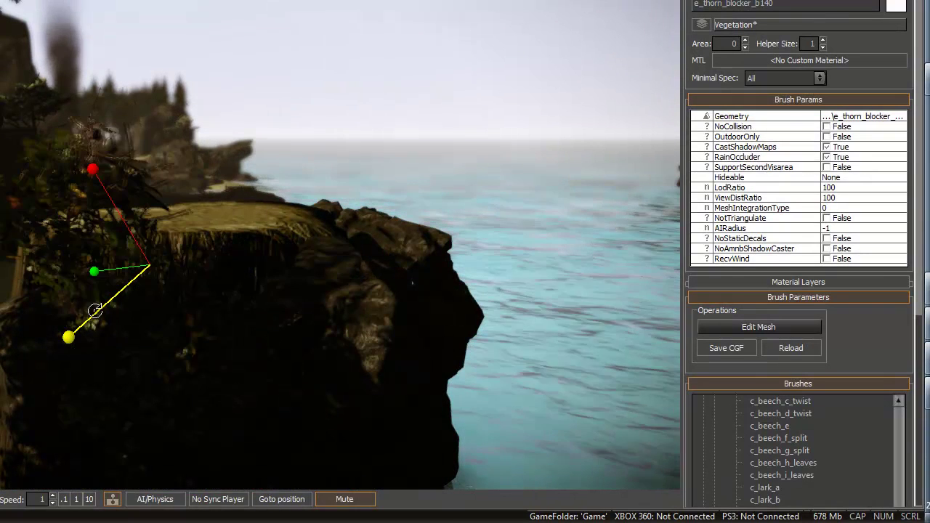
{"action": "mouse_move", "coordinate": [97, 278]}
{"action": "left_mouse_down"}
{"action": "mouse_move", "coordinate": [118, 305]}
{"action": "mouse_move", "coordinate": [124, 191]}
{"action": "mouse_move", "coordinate": [133, 215]}
{"action": "left_mouse_up"}
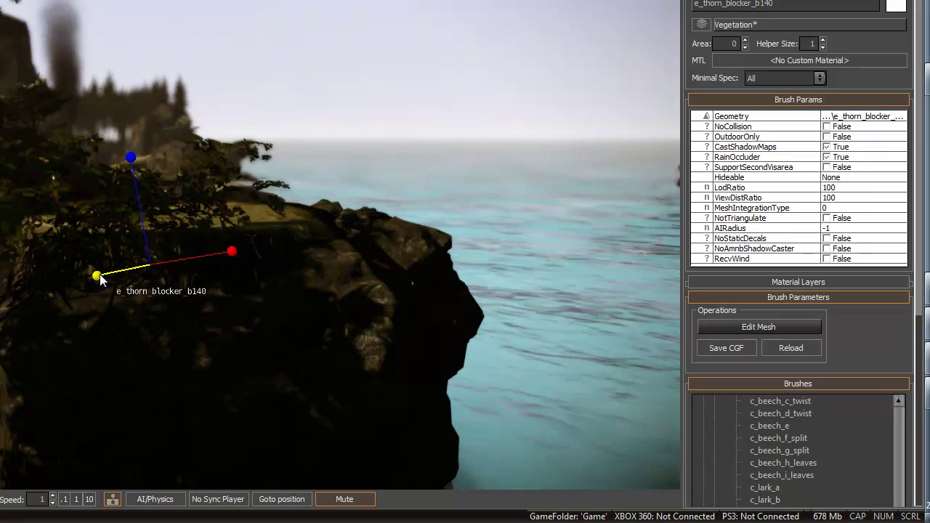
{"action": "left_click_drag", "start_coordinate": [100, 288], "coordinate": [195, 261]}
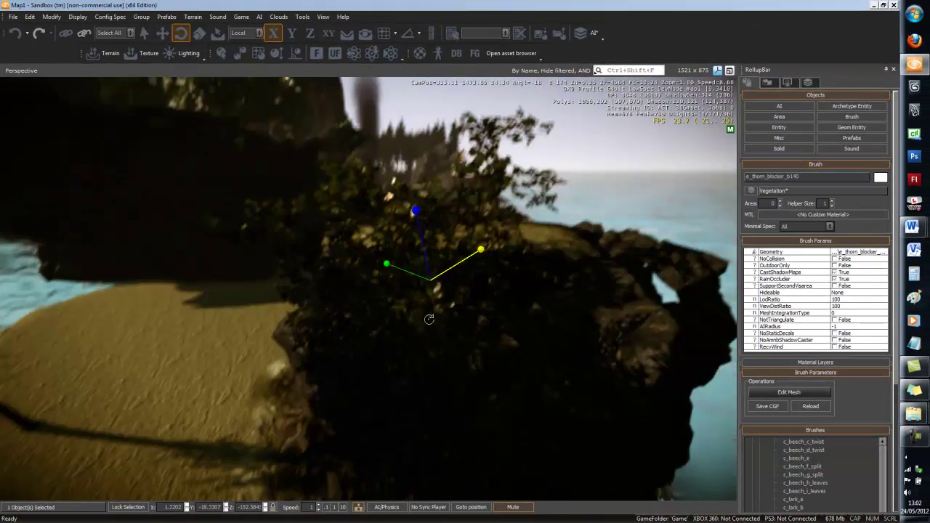
Sink the thorn blocker brush into the rock at about X 328.2, Y 1453.6 and Z 25.7.
{"action": "key", "text": "w"}
{"action": "right_click_drag", "start_coordinate": [428, 320], "coordinate": [396, 298]}
{"action": "key", "text": "s"}
{"action": "key", "text": "d"}
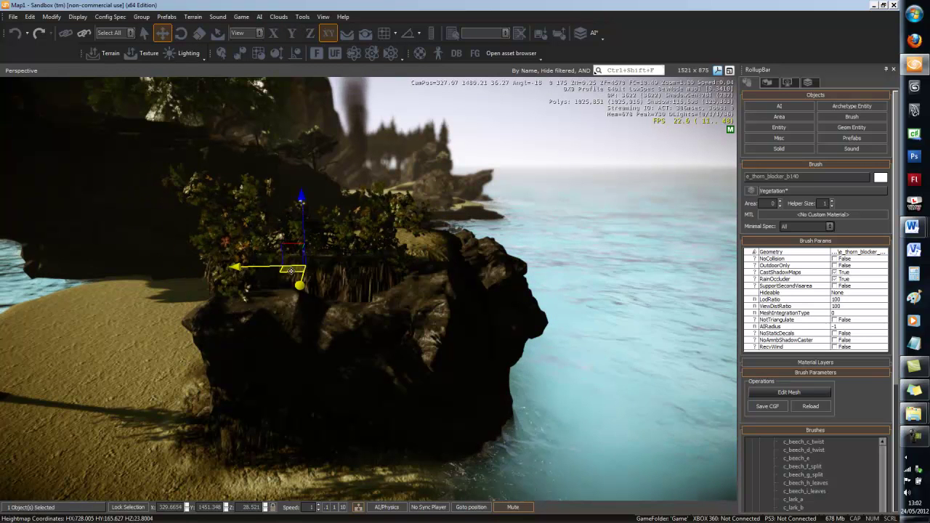
{"action": "left_click_drag", "start_coordinate": [331, 210], "coordinate": [332, 237]}
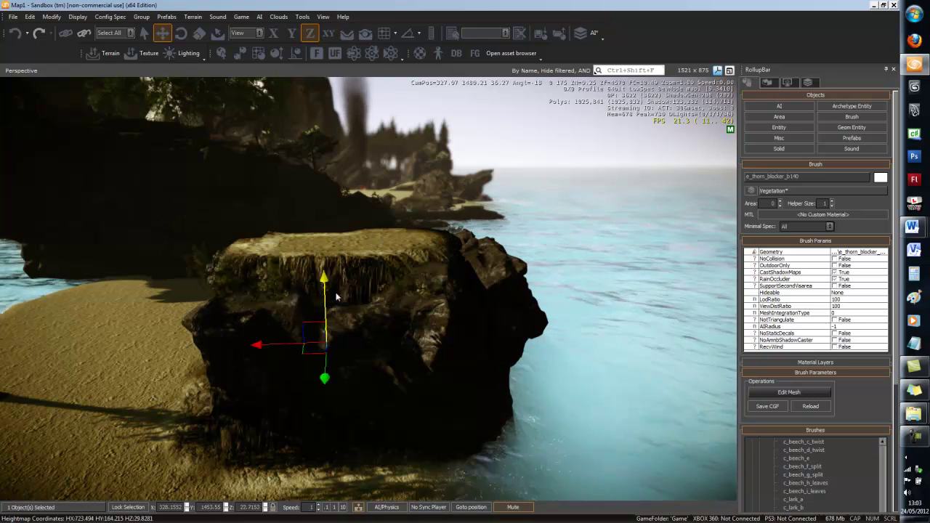
{"action": "left_click_drag", "start_coordinate": [349, 254], "coordinate": [352, 245]}
Select the thin_leave_tree_big_grey_green_360_deg14 brush near the waterfall's wooden gate and lower it to about Z 18.
{"action": "key", "text": "w"}
{"action": "mouse_move", "coordinate": [427, 300]}
{"action": "right_mouse_down"}
{"action": "mouse_move", "coordinate": [400, 288]}
{"action": "mouse_move", "coordinate": [443, 305]}
{"action": "mouse_move", "coordinate": [427, 297]}
{"action": "mouse_move", "coordinate": [431, 305]}
{"action": "mouse_move", "coordinate": [390, 322]}
{"action": "mouse_move", "coordinate": [433, 300]}
{"action": "mouse_move", "coordinate": [429, 310]}
{"action": "mouse_move", "coordinate": [413, 267]}
{"action": "mouse_move", "coordinate": [416, 288]}
{"action": "mouse_move", "coordinate": [427, 288]}
{"action": "mouse_move", "coordinate": [399, 290]}
{"action": "mouse_move", "coordinate": [411, 289]}
{"action": "mouse_move", "coordinate": [409, 279]}
{"action": "mouse_move", "coordinate": [417, 284]}
{"action": "right_mouse_up"}
{"action": "key", "text": "s"}
{"action": "key", "text": "w"}
{"action": "key", "text": "s"}
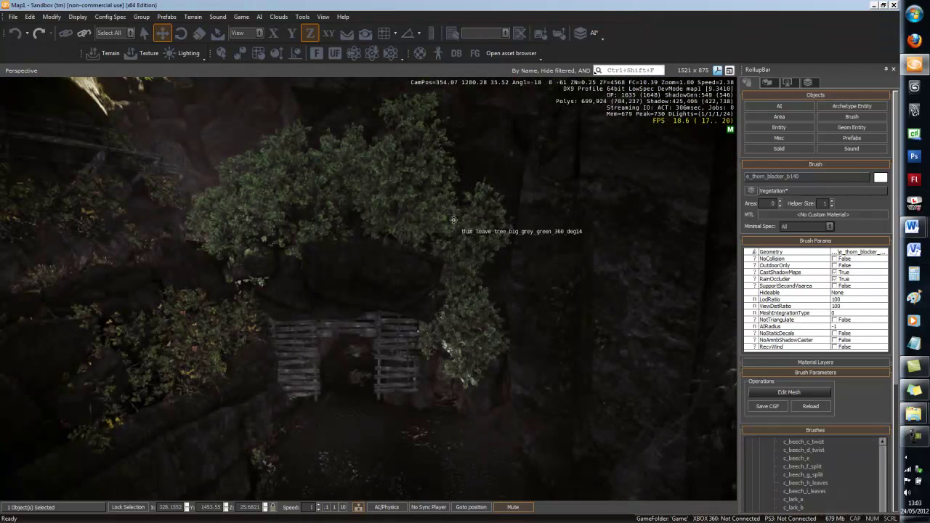
{"action": "key", "text": "s"}
{"action": "right_click_drag", "start_coordinate": [450, 329], "coordinate": [431, 335]}
{"action": "key", "text": "w"}
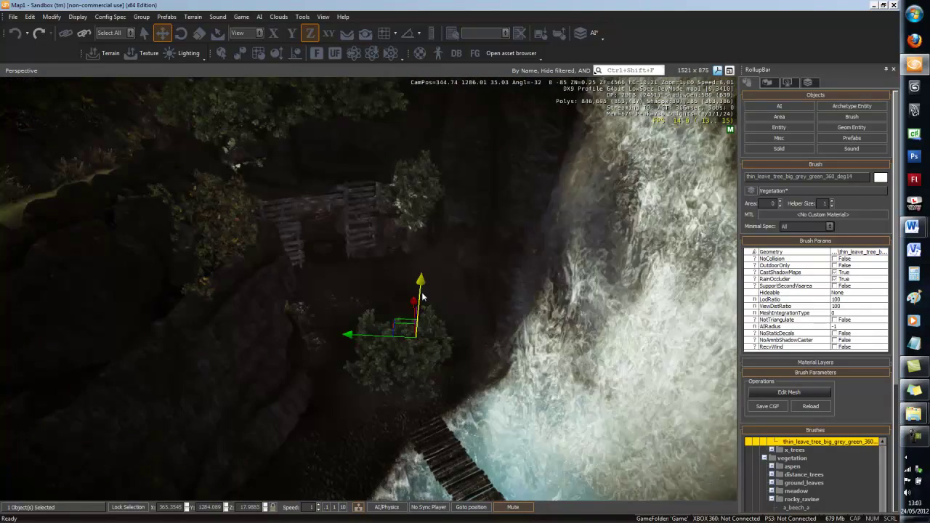
Raise the thin-leaved tree brush to about Z 26.4 and examine its trunk and foliage from several sides.
{"action": "left_click_drag", "start_coordinate": [444, 237], "coordinate": [444, 222]}
{"action": "key", "text": "w"}
{"action": "right_click_drag", "start_coordinate": [417, 271], "coordinate": [408, 277]}
{"action": "key", "text": "a"}
{"action": "key", "text": "s"}
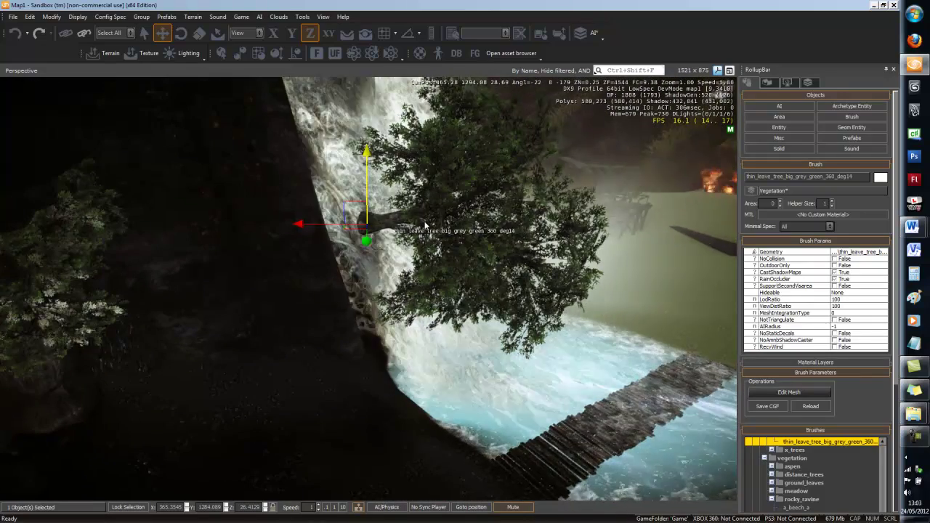
{"action": "key", "text": "d"}
{"action": "right_click_drag", "start_coordinate": [386, 247], "coordinate": [371, 242]}
{"action": "right_click_drag", "start_coordinate": [323, 173], "coordinate": [353, 180]}
{"action": "key", "text": "d"}
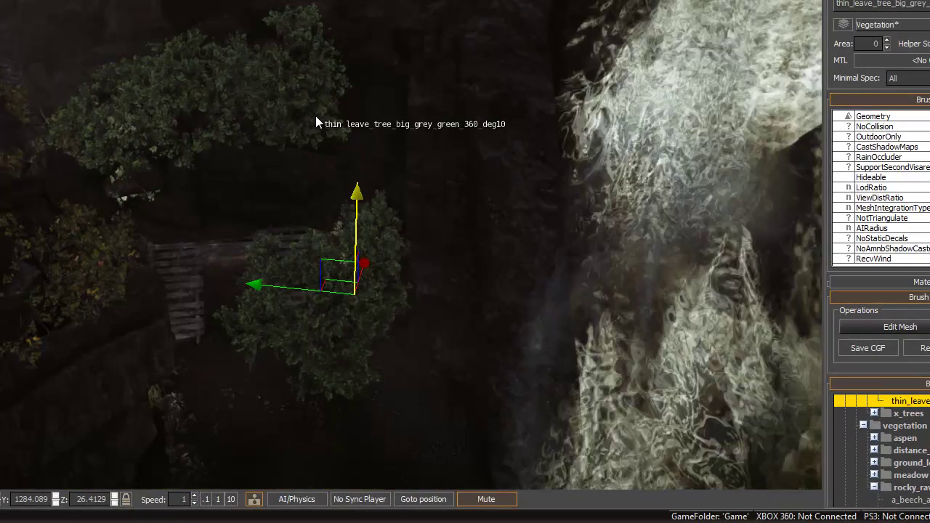
Undo the tree brush's moves and clear the selection.
{"action": "key", "text": "ctrl+z"}
{"action": "key", "text": "ctrl+z"}
{"action": "right_click_drag", "start_coordinate": [361, 295], "coordinate": [314, 265]}
{"action": "left_click", "coordinate": [232, 252]}
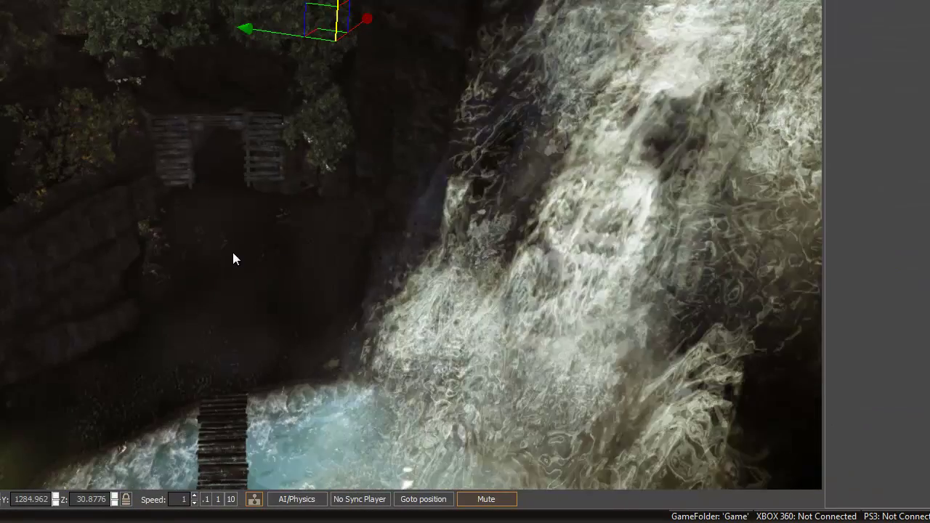
Examine the foliage above the gate and, with camera speed set to 0.1, the grass along the stony path.
{"action": "key", "text": "w"}
{"action": "right_click_drag", "start_coordinate": [232, 243], "coordinate": [233, 251]}
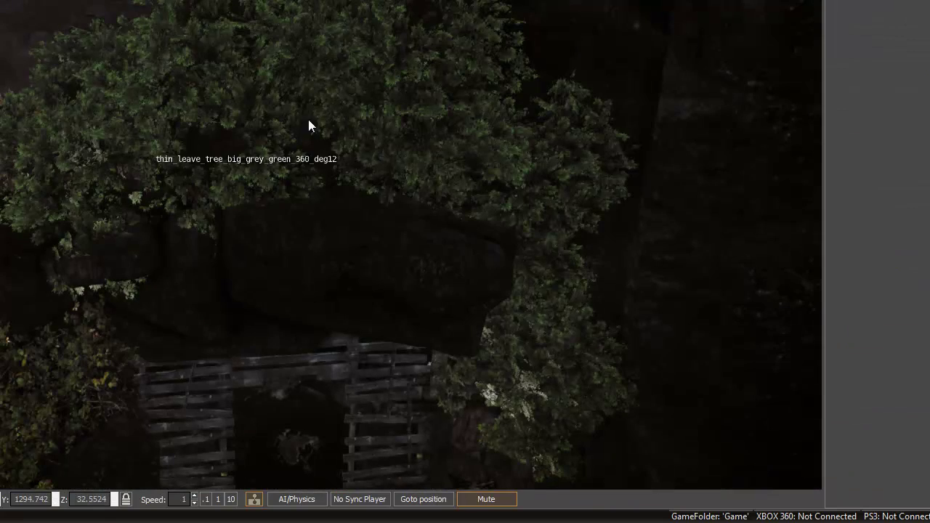
{"action": "key", "text": "s"}
{"action": "right_click_drag", "start_coordinate": [236, 108], "coordinate": [220, 231]}
{"action": "key", "text": "s"}
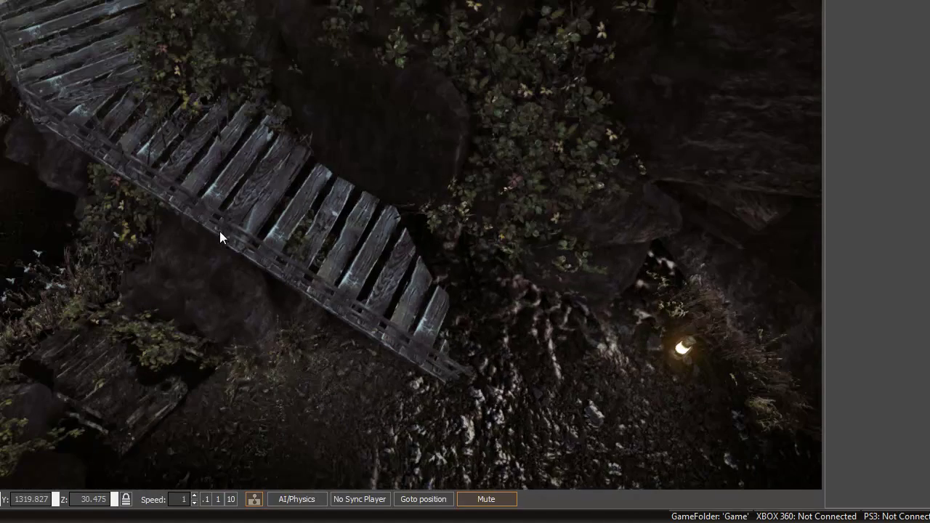
{"action": "left_click", "coordinate": [207, 499]}
{"action": "mouse_move", "coordinate": [256, 360]}
{"action": "right_mouse_down"}
{"action": "mouse_move", "coordinate": [228, 361]}
{"action": "mouse_move", "coordinate": [272, 374]}
{"action": "mouse_move", "coordinate": [254, 365]}
{"action": "mouse_move", "coordinate": [276, 363]}
{"action": "mouse_move", "coordinate": [250, 359]}
{"action": "mouse_move", "coordinate": [249, 366]}
{"action": "mouse_move", "coordinate": [237, 330]}
{"action": "mouse_move", "coordinate": [249, 358]}
{"action": "mouse_move", "coordinate": [246, 348]}
{"action": "right_mouse_up"}
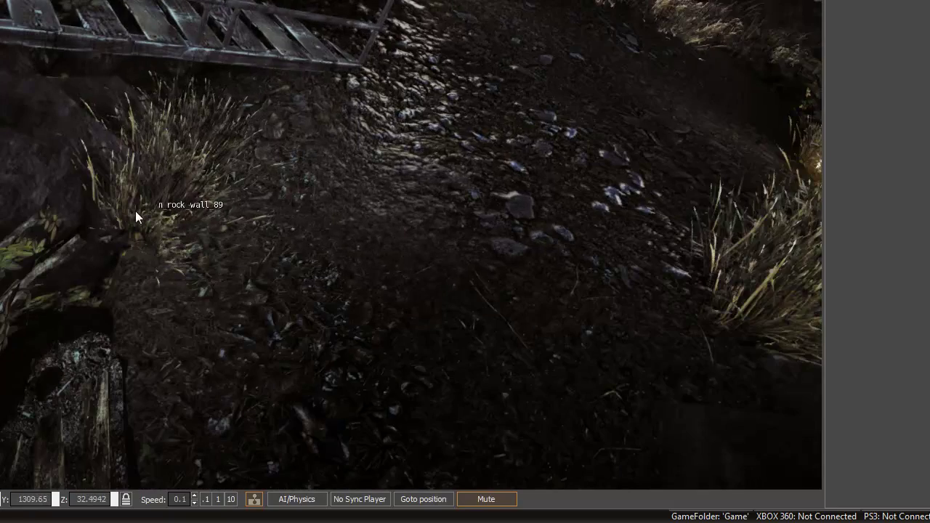
{"action": "right_click_drag", "start_coordinate": [158, 198], "coordinate": [82, 138]}
{"action": "key", "text": "w"}
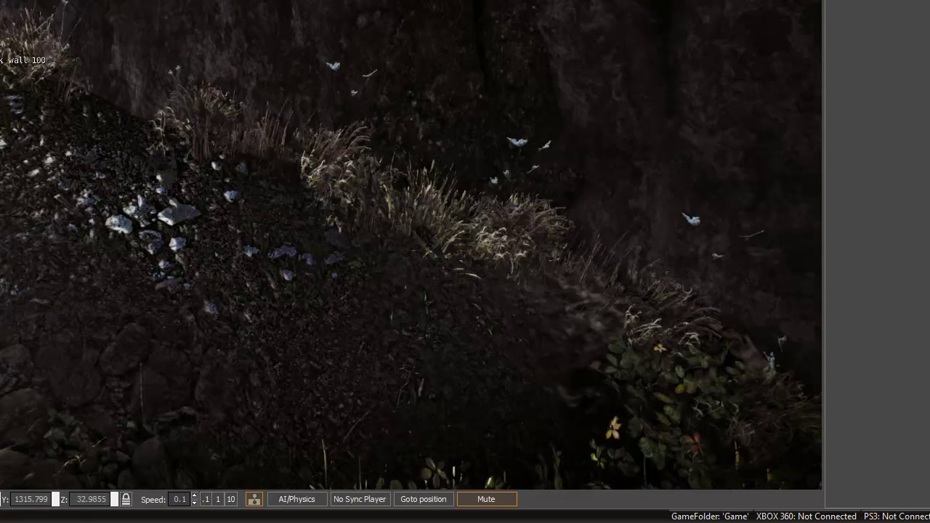
{"action": "right_click_drag", "start_coordinate": [108, 96], "coordinate": [230, 180]}
Duplicate the f_marsh_grass_b brush from the path's edge and place the copy on top of the rock on the sand.
{"action": "left_click", "coordinate": [230, 180]}
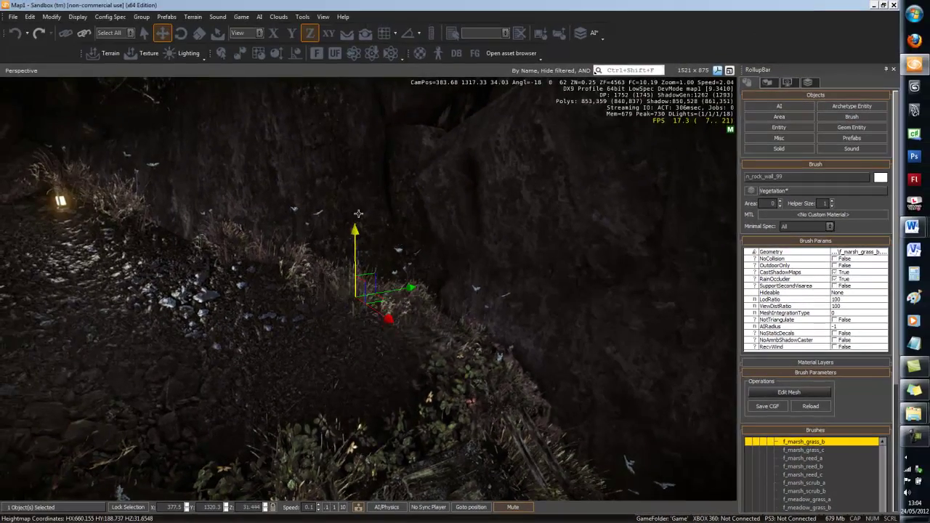
{"action": "right_click_drag", "start_coordinate": [328, 332], "coordinate": [342, 343]}
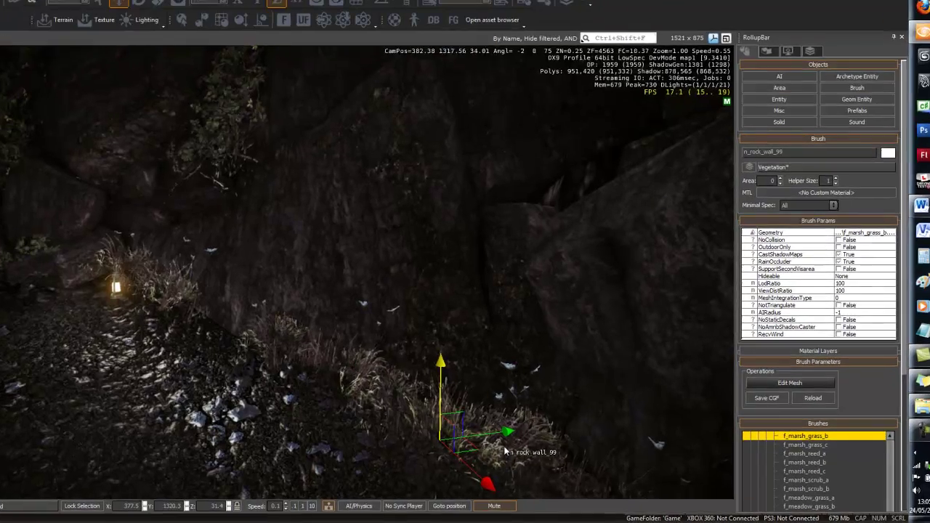
{"action": "left_click_drag", "start_coordinate": [521, 451], "coordinate": [503, 398]}
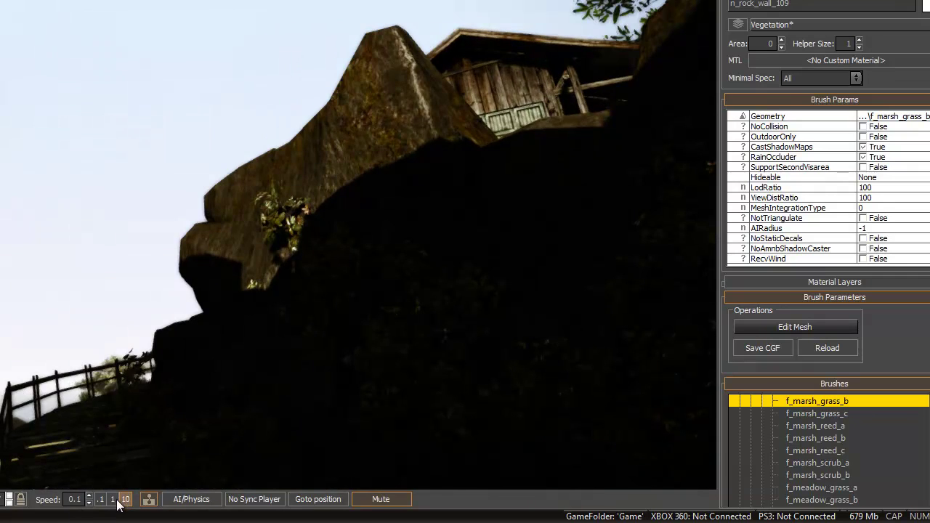
{"action": "mouse_move", "coordinate": [72, 377]}
{"action": "right_mouse_down"}
{"action": "mouse_move", "coordinate": [74, 391]}
{"action": "mouse_move", "coordinate": [87, 392]}
{"action": "mouse_move", "coordinate": [51, 398]}
{"action": "mouse_move", "coordinate": [72, 391]}
{"action": "right_mouse_up"}
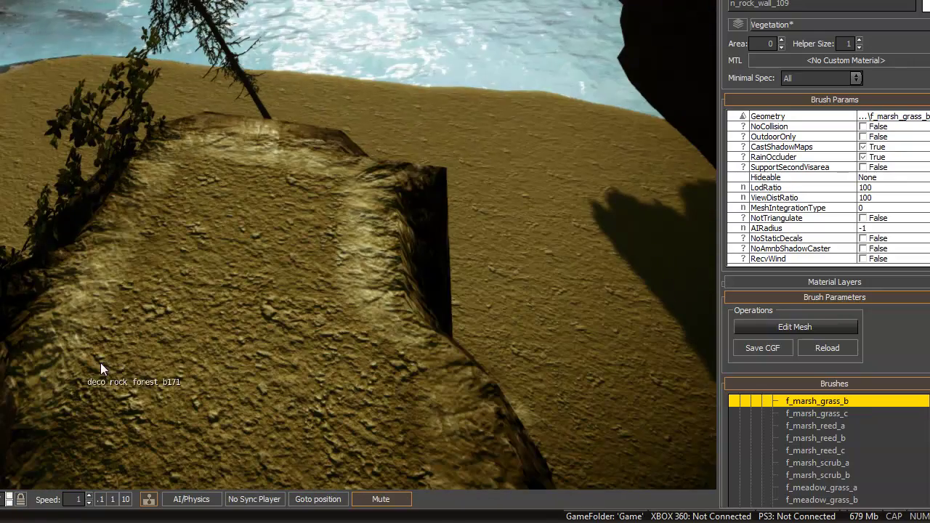
{"action": "left_click", "coordinate": [101, 316], "text": "ctrl+shift"}
Duplicate another grass brush from the stony path and place the copy beside the first grass clump on the rock.
{"action": "right_click_drag", "start_coordinate": [140, 366], "coordinate": [286, 436]}
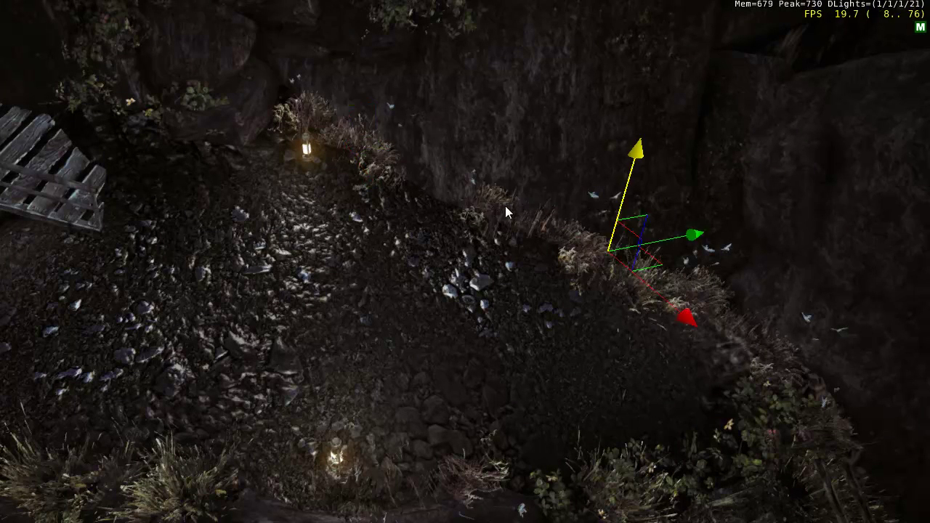
{"action": "left_click", "coordinate": [522, 223]}
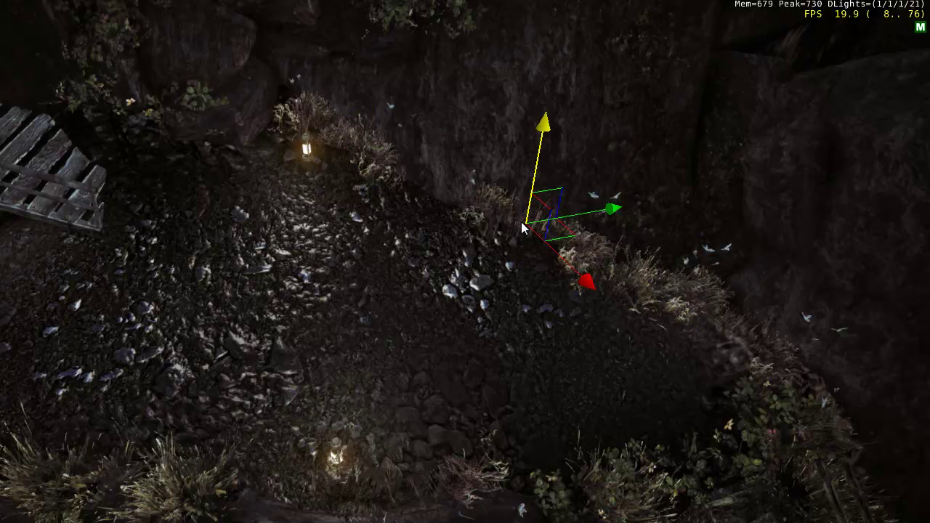
{"action": "right_click_drag", "start_coordinate": [435, 119], "coordinate": [458, 330]}
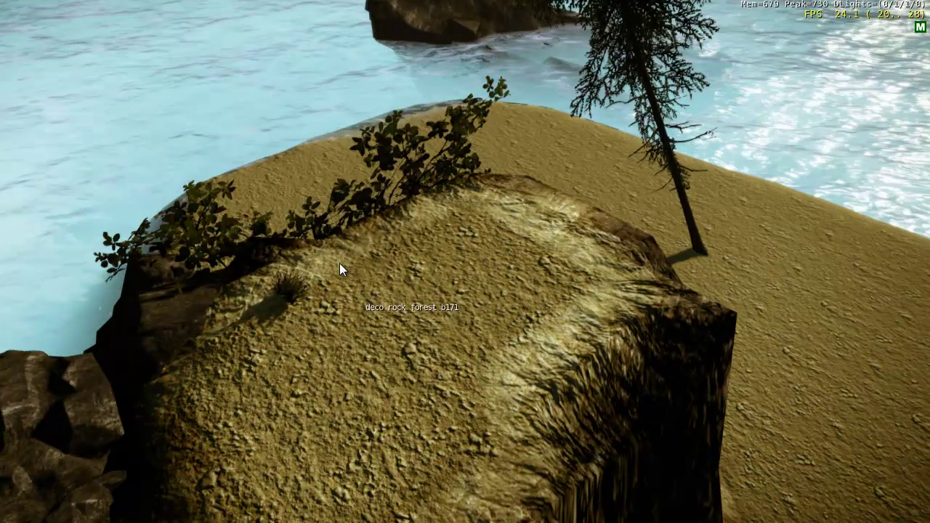
{"action": "right_click_drag", "start_coordinate": [295, 340], "coordinate": [292, 346]}
{"action": "key", "text": "w"}
{"action": "right_click_drag", "start_coordinate": [272, 389], "coordinate": [270, 386]}
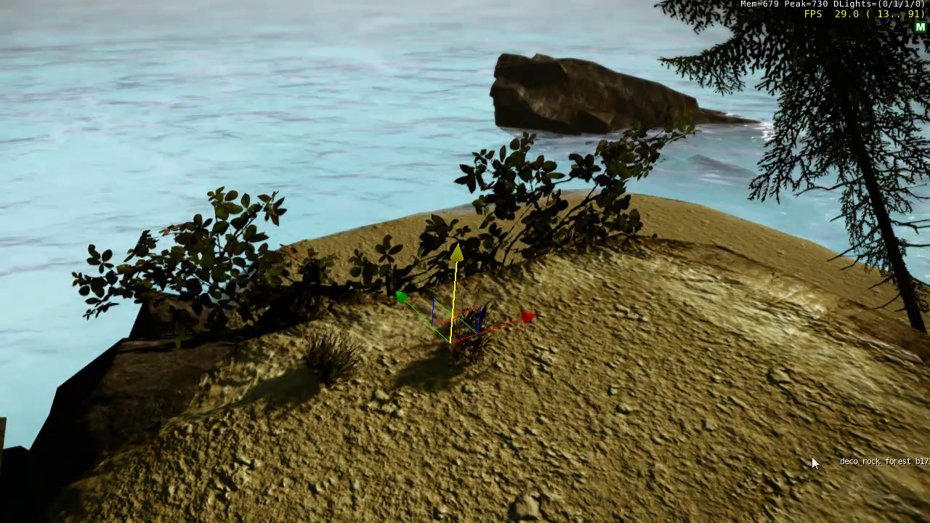
Add a third grass clump beside the two existing grass clumps on top of the rock.
{"action": "right_click_drag", "start_coordinate": [505, 426], "coordinate": [458, 436]}
{"action": "right_click_drag", "start_coordinate": [451, 473], "coordinate": [449, 468]}
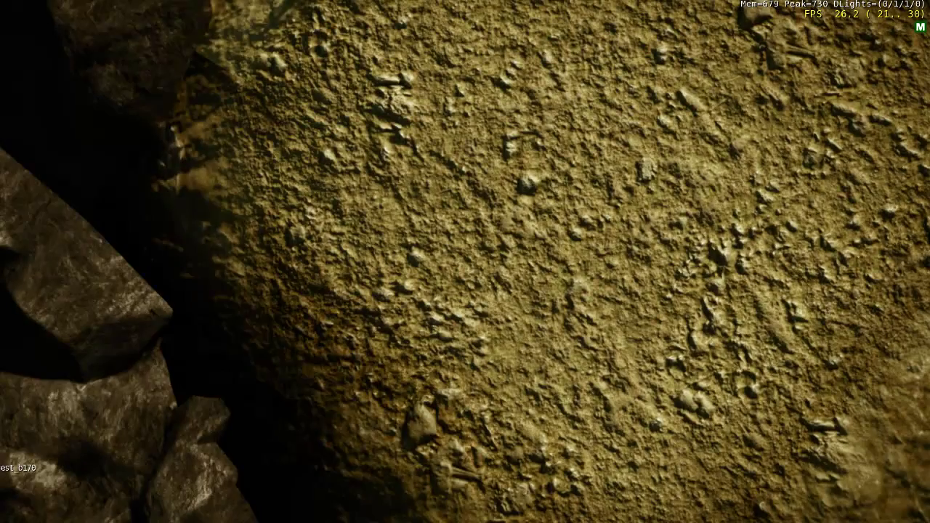
{"action": "right_click_drag", "start_coordinate": [382, 336], "coordinate": [382, 338]}
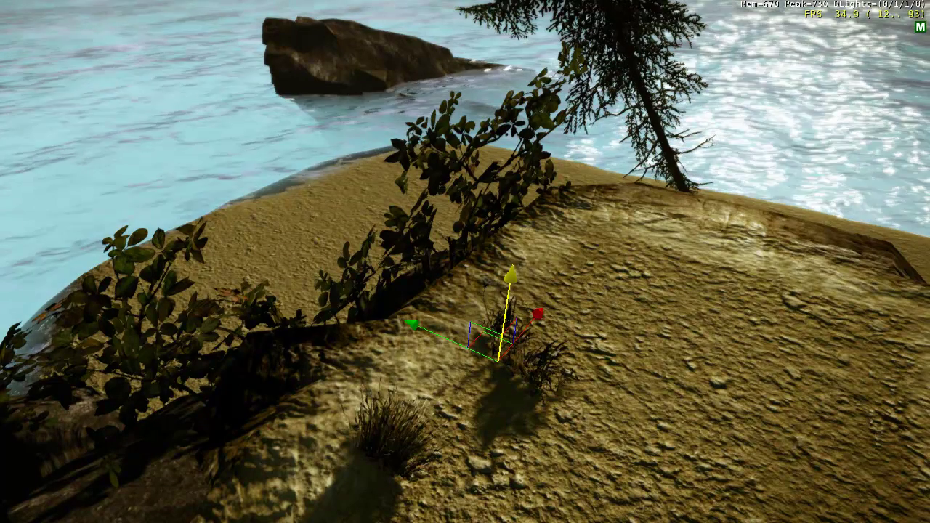
{"action": "left_click_drag", "start_coordinate": [506, 253], "coordinate": [559, 319]}
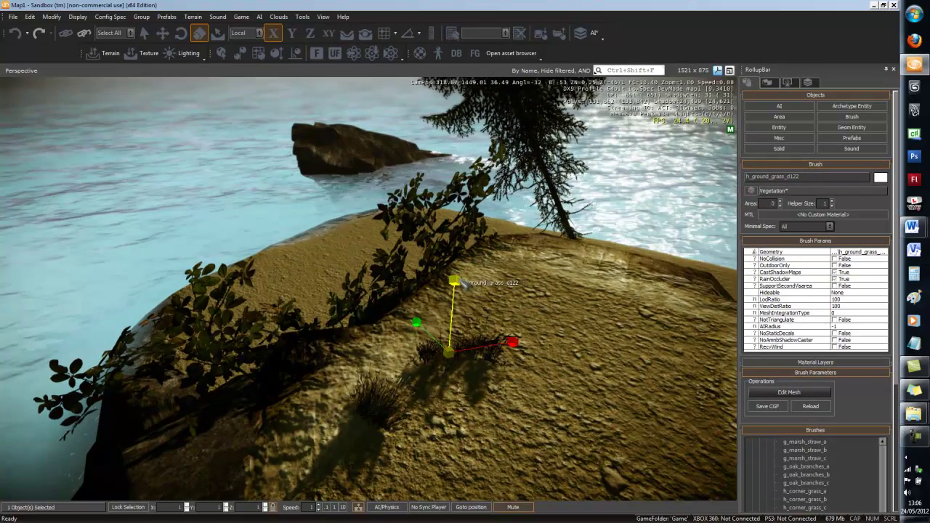
Scale the h_ground_grass_d122 brush on the rock up uniformly to about 6.72.
{"action": "left_click_drag", "start_coordinate": [456, 280], "coordinate": [676, 6]}
{"action": "right_click_drag", "start_coordinate": [631, 405], "coordinate": [633, 409]}
{"action": "key", "text": "s"}
{"action": "key", "text": "w"}
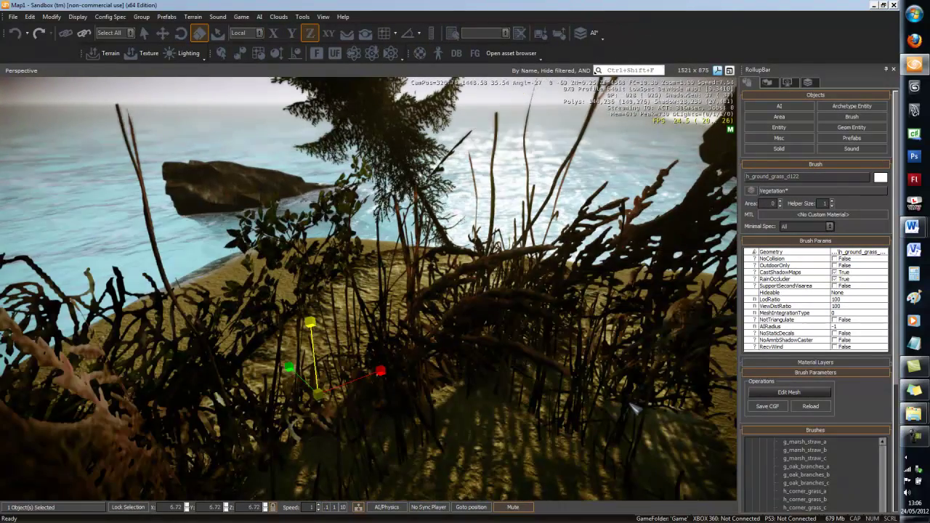
Inspect the enlarged grass in game mode in first and third person and return to editing.
{"action": "key", "text": "ctrl+g"}
{"action": "key", "text": "w"}
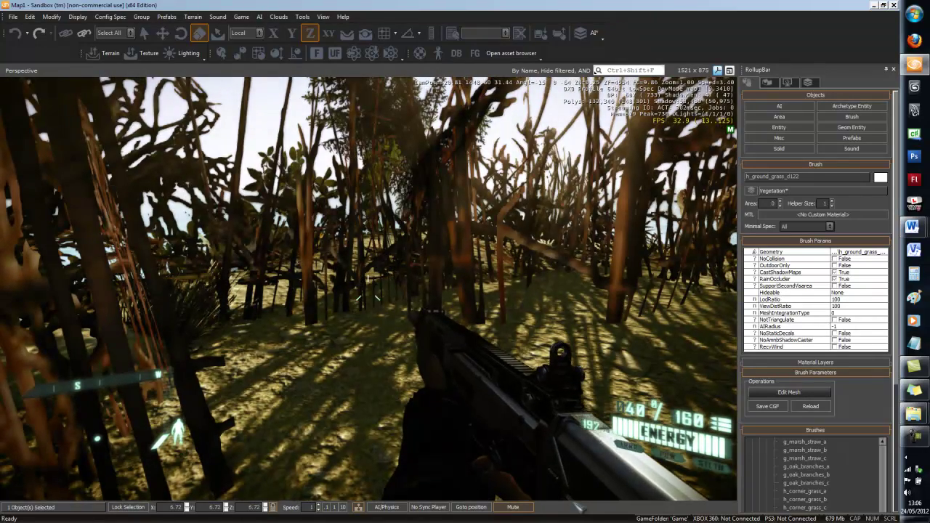
{"action": "key", "text": "F1"}
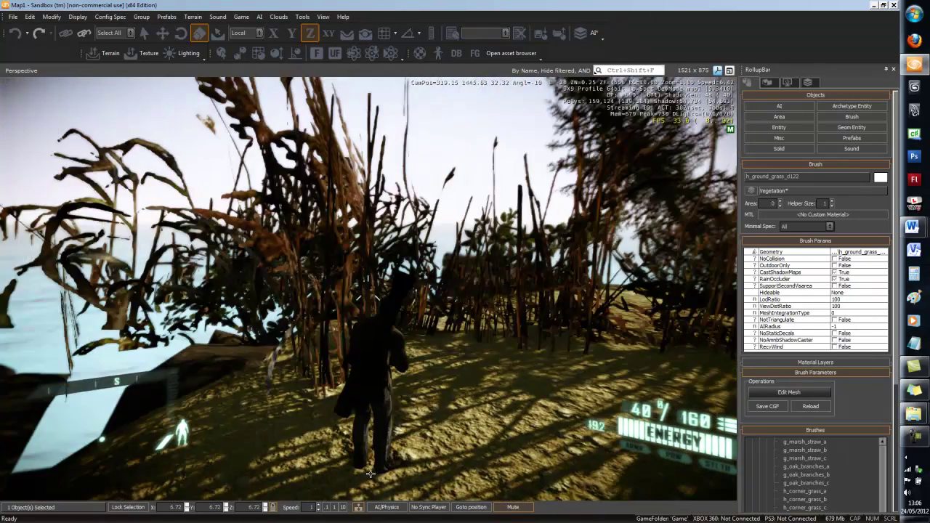
{"action": "key", "text": "space"}
{"action": "key", "text": "Escape"}
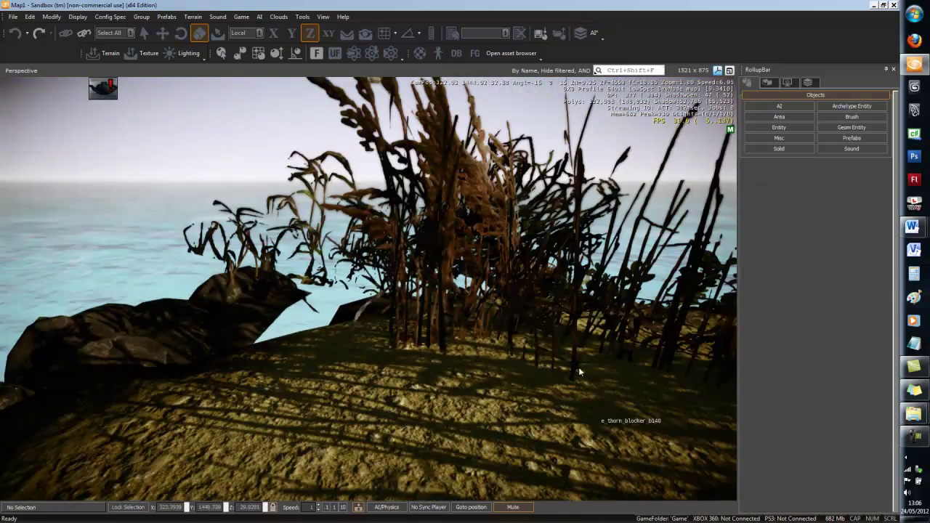
{"action": "right_click_drag", "start_coordinate": [495, 324], "coordinate": [494, 325]}
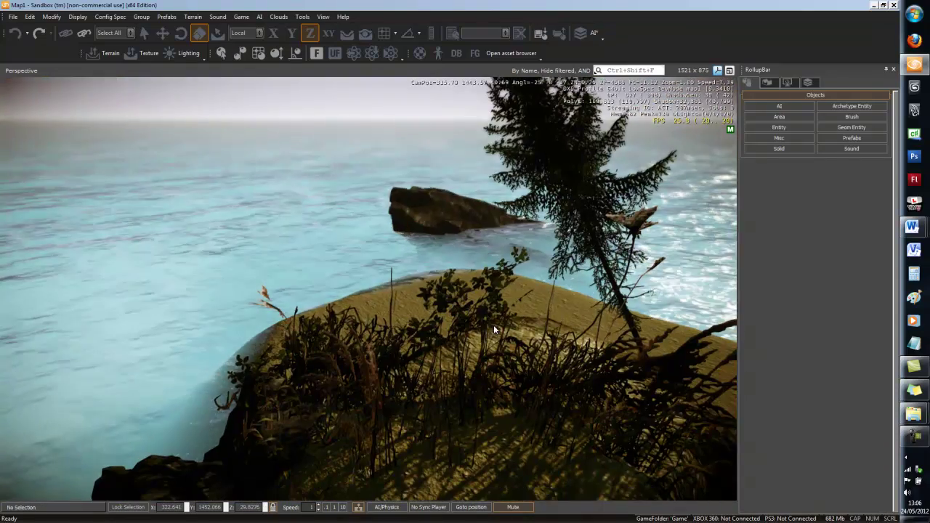
Undo the enlargement of the h_ground_grass_d122 brush and move it to the rock's edge beneath the leafy bushes.
{"action": "left_click", "coordinate": [444, 390]}
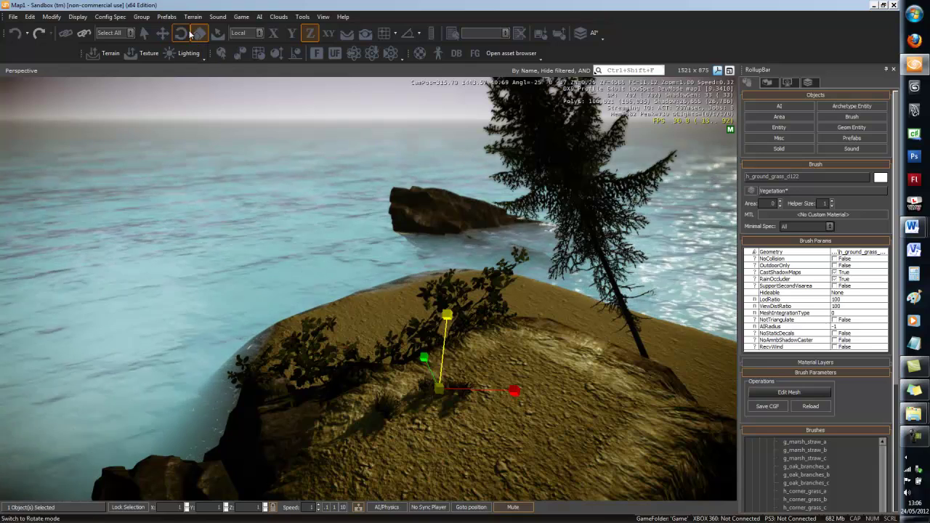
{"action": "key", "text": "w"}
{"action": "right_click_drag", "start_coordinate": [442, 391], "coordinate": [415, 359]}
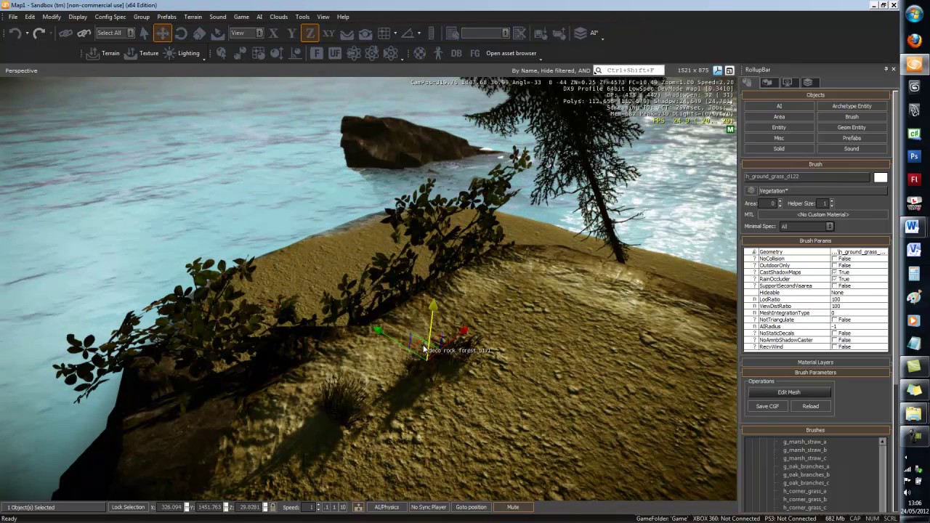
{"action": "left_click_drag", "start_coordinate": [418, 336], "coordinate": [382, 305]}
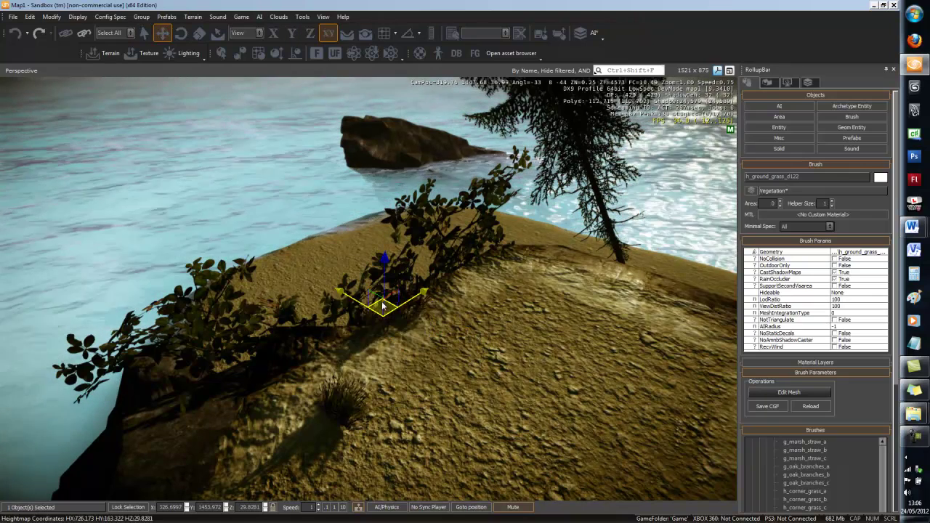
Move the f_marsh_grass_b clump against the ground grass at the rock's edge and rotate it.
{"action": "key", "text": "w"}
{"action": "key", "text": "d"}
{"action": "right_click_drag", "start_coordinate": [345, 397], "coordinate": [313, 499]}
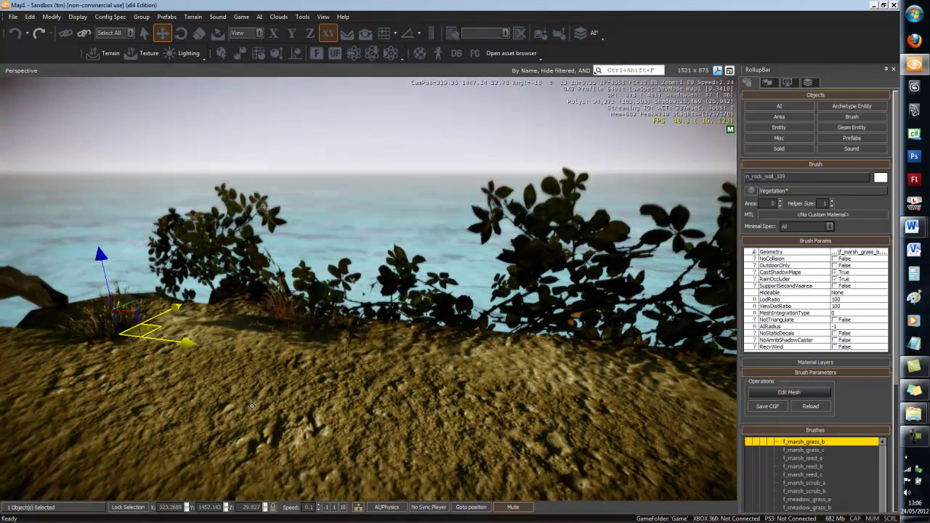
{"action": "key", "text": "w"}
{"action": "key", "text": "a"}
{"action": "right_click_drag", "start_coordinate": [291, 453], "coordinate": [233, 372]}
{"action": "mouse_move", "coordinate": [512, 294]}
{"action": "left_mouse_down"}
{"action": "mouse_move", "coordinate": [547, 297]}
{"action": "mouse_move", "coordinate": [538, 281]}
{"action": "mouse_move", "coordinate": [508, 276]}
{"action": "mouse_move", "coordinate": [531, 283]}
{"action": "left_mouse_up"}
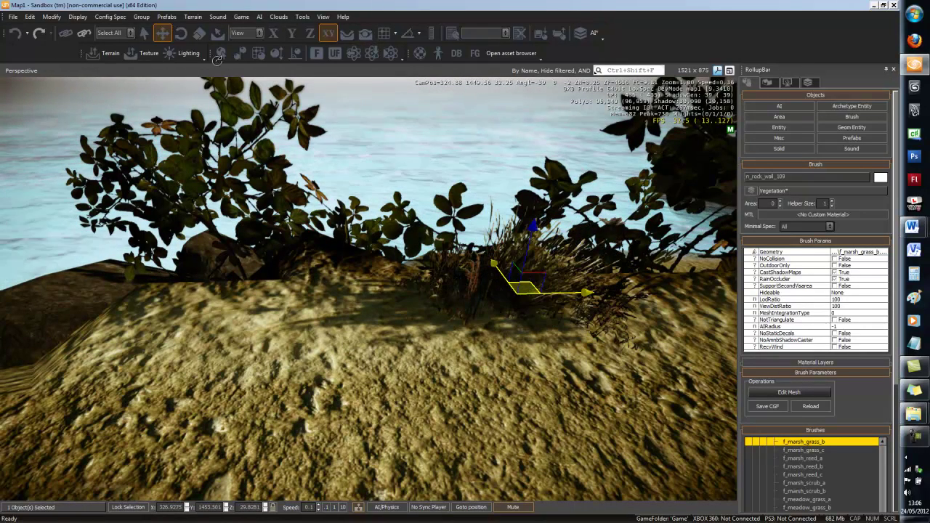
{"action": "mouse_move", "coordinate": [587, 234]}
{"action": "left_mouse_down"}
{"action": "mouse_move", "coordinate": [596, 293]}
{"action": "mouse_move", "coordinate": [560, 307]}
{"action": "mouse_move", "coordinate": [567, 320]}
{"action": "mouse_move", "coordinate": [614, 310]}
{"action": "left_mouse_up"}
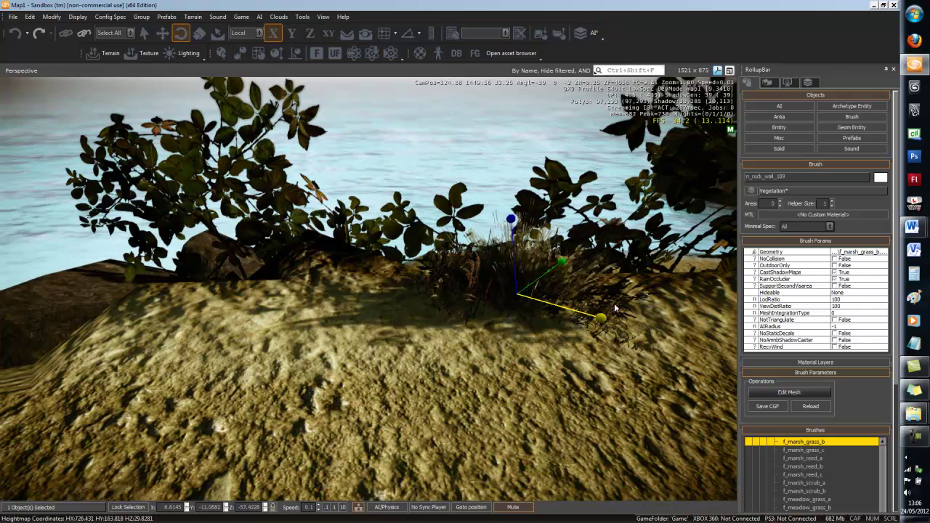
Examine the grass clumps and bushes along the rock's edge from several sides.
{"action": "key", "text": "s"}
{"action": "mouse_move", "coordinate": [548, 300]}
{"action": "right_mouse_down"}
{"action": "mouse_move", "coordinate": [353, 345]}
{"action": "mouse_move", "coordinate": [369, 351]}
{"action": "right_mouse_up"}
{"action": "key", "text": "a"}
{"action": "key", "text": "s"}
{"action": "key", "text": "s"}
{"action": "right_click_drag", "start_coordinate": [364, 299], "coordinate": [369, 319]}
{"action": "key", "text": "d"}
{"action": "key", "text": "s"}
{"action": "right_click_drag", "start_coordinate": [366, 357], "coordinate": [366, 357]}
{"action": "key", "text": "w"}
{"action": "key", "text": "d"}
{"action": "right_click_drag", "start_coordinate": [479, 387], "coordinate": [479, 386]}
{"action": "key", "text": "d"}
{"action": "key", "text": "d"}
{"action": "key", "text": "d"}
{"action": "key", "text": "w"}
{"action": "key", "text": "d"}
{"action": "key", "text": "s"}
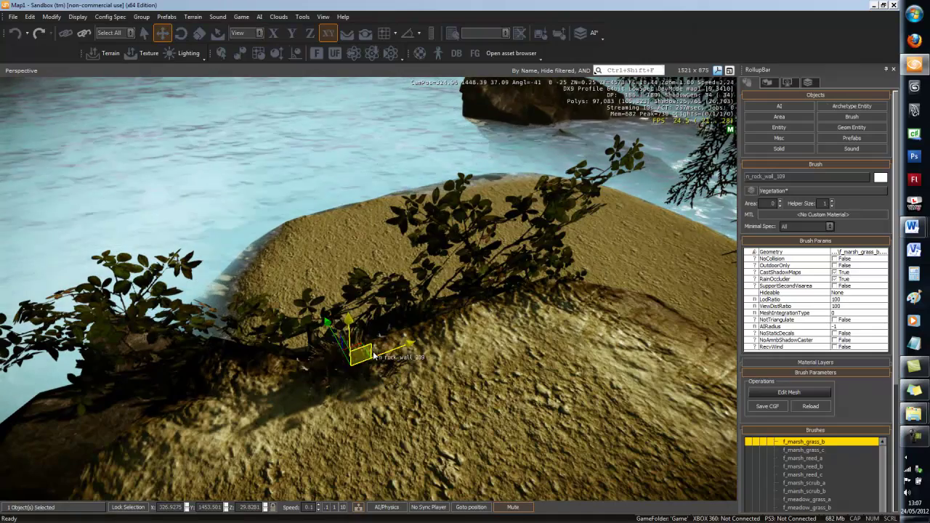
Duplicate the f_marsh_grass_b clump and place the copy further along the rock's edge towards the larger bush.
{"action": "mouse_move", "coordinate": [437, 334]}
{"action": "left_mouse_down"}
{"action": "mouse_move", "coordinate": [435, 370]}
{"action": "mouse_move", "coordinate": [433, 352]}
{"action": "left_mouse_up"}
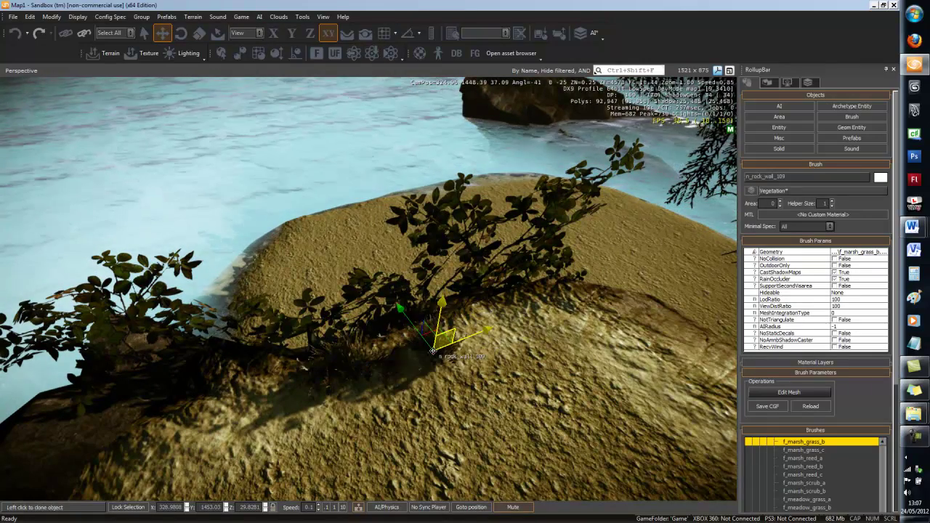
{"action": "left_click", "coordinate": [436, 347]}
{"action": "key", "text": "w"}
{"action": "right_click_drag", "start_coordinate": [436, 350], "coordinate": [442, 370]}
Duplicate the h_ground_grass_d122 clump and place the copy between the two marsh grass clumps at the rock's edge.
{"action": "key", "text": "s"}
{"action": "key", "text": "s"}
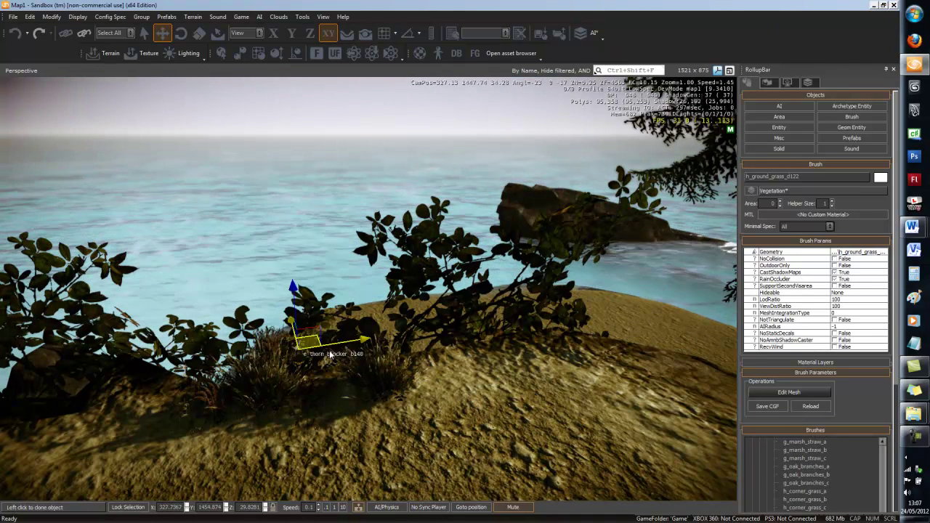
{"action": "left_click", "coordinate": [396, 419]}
{"action": "key", "text": "w"}
{"action": "right_click_drag", "start_coordinate": [396, 420], "coordinate": [396, 423]}
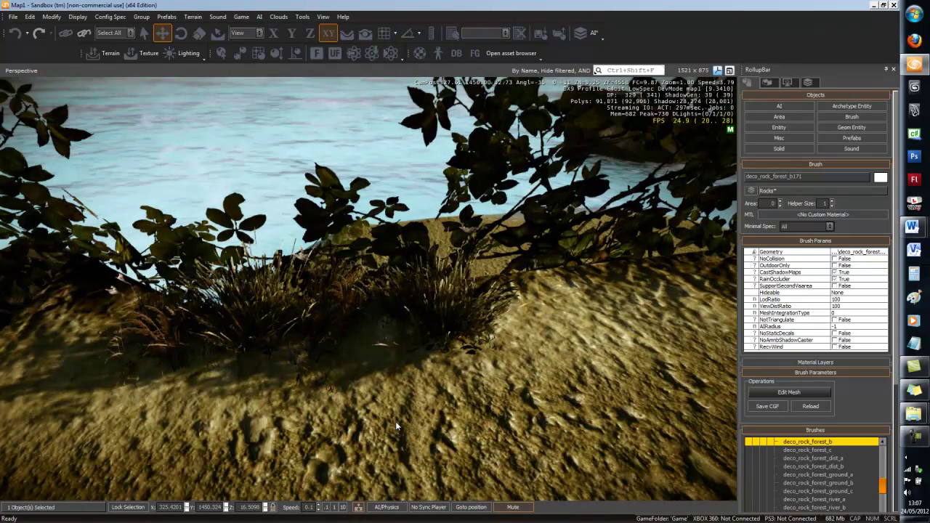
Inspect the grass and bushes on the rock in game mode in first and third person and leave game mode.
{"action": "key", "text": "ctrl+g"}
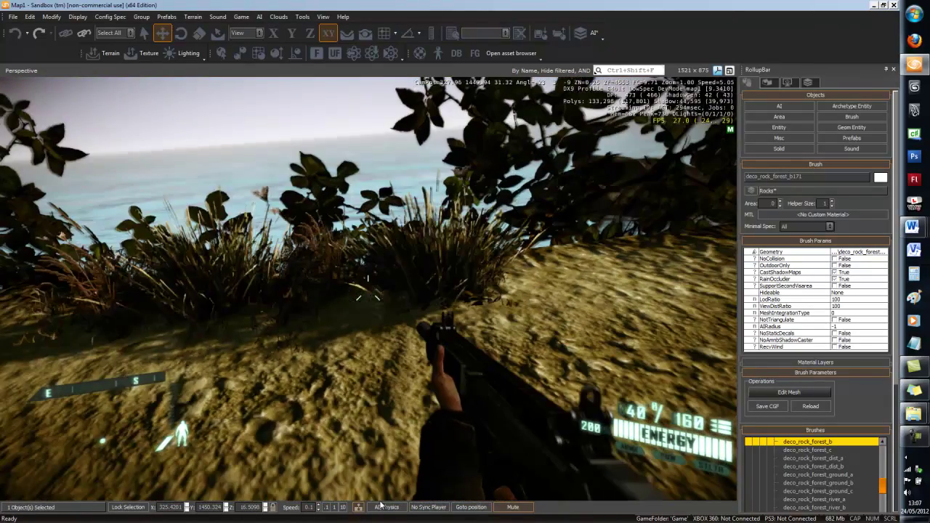
{"action": "key", "text": "a"}
{"action": "key", "text": "F1"}
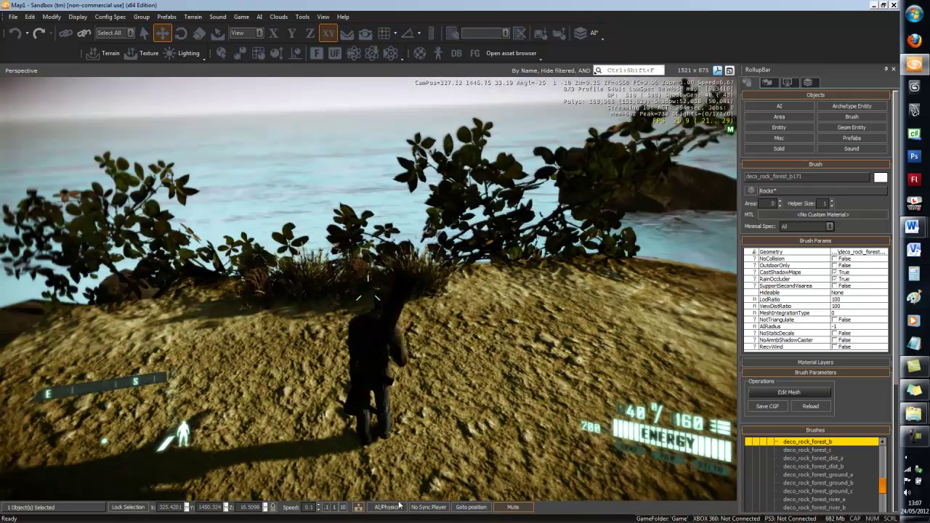
{"action": "key", "text": "w"}
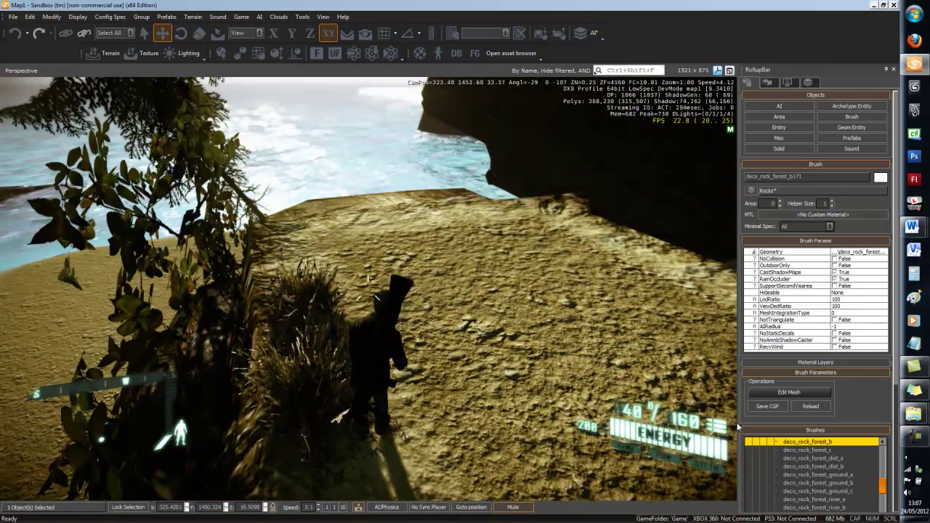
{"action": "key", "text": "Escape"}
Set the camera speed to 10 and survey the level around the large tree, hut and waterfall.
{"action": "right_click_drag", "start_coordinate": [415, 416], "coordinate": [409, 418]}
{"action": "key", "text": "w"}
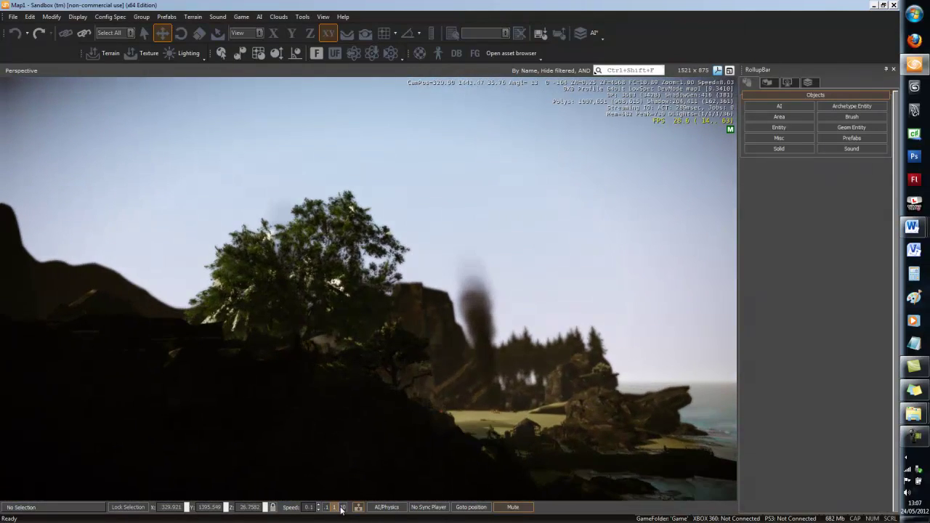
{"action": "key", "text": "s"}
{"action": "mouse_move", "coordinate": [339, 414]}
{"action": "right_mouse_down"}
{"action": "mouse_move", "coordinate": [330, 421]}
{"action": "mouse_move", "coordinate": [340, 416]}
{"action": "right_mouse_up"}
{"action": "key", "text": "w"}
{"action": "key", "text": "w"}
{"action": "right_click_drag", "start_coordinate": [385, 295], "coordinate": [379, 276]}
{"action": "scroll", "coordinate": [381, 297], "scroll_direction": "up", "scroll_amount": 4}
{"action": "scroll", "coordinate": [382, 297], "scroll_direction": "down", "scroll_amount": 3}
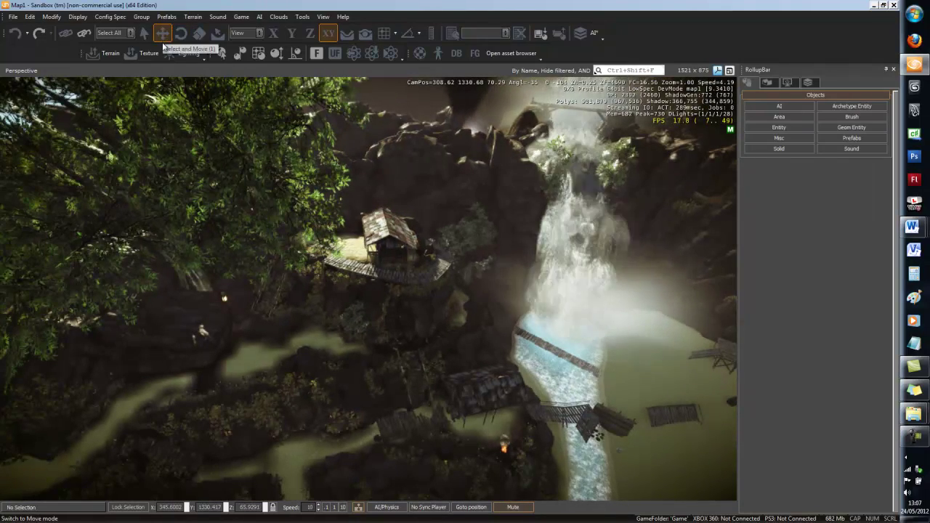